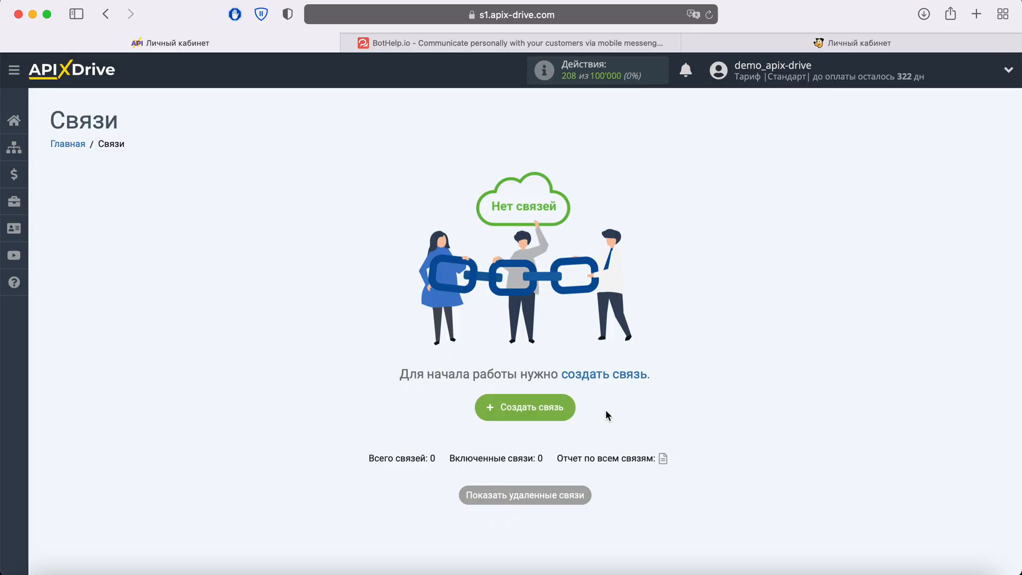
- Create a new connection and set BotHelp as its data source system
left_click(571, 404)
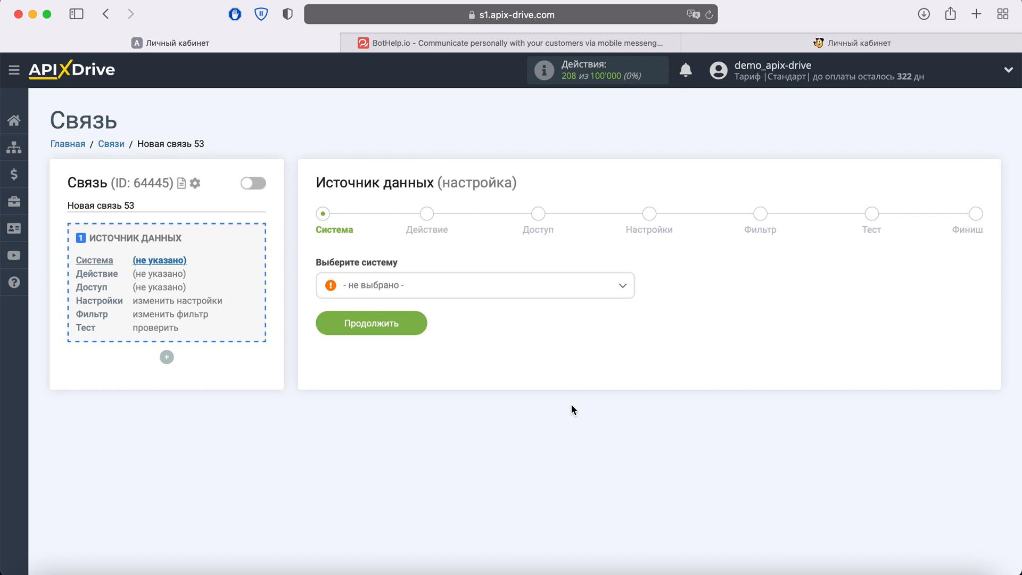
left_click(500, 288)
scroll(524, 378, "down", 3)
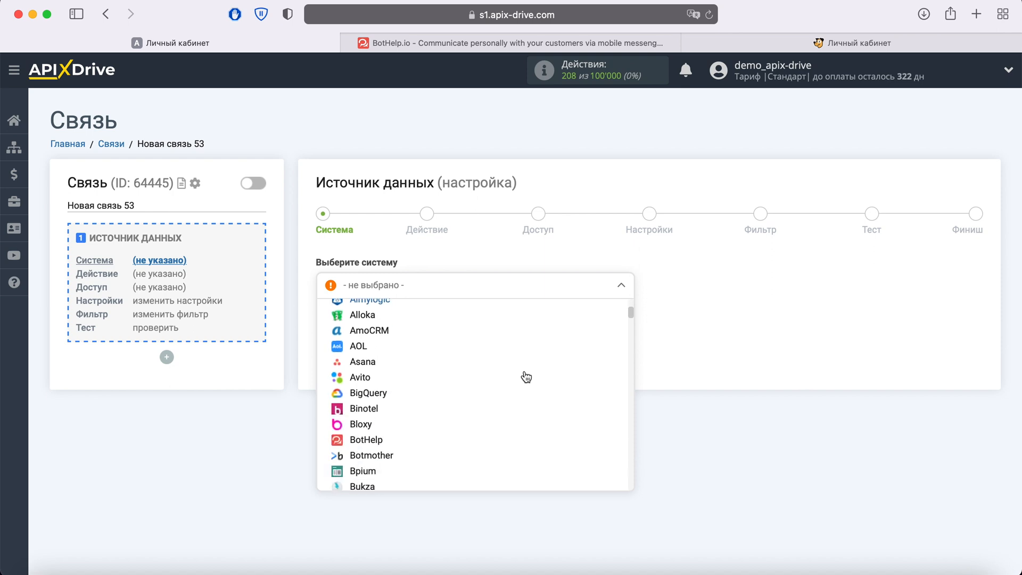
scroll(526, 377, "down", 2)
left_click(379, 394)
left_click(418, 334)
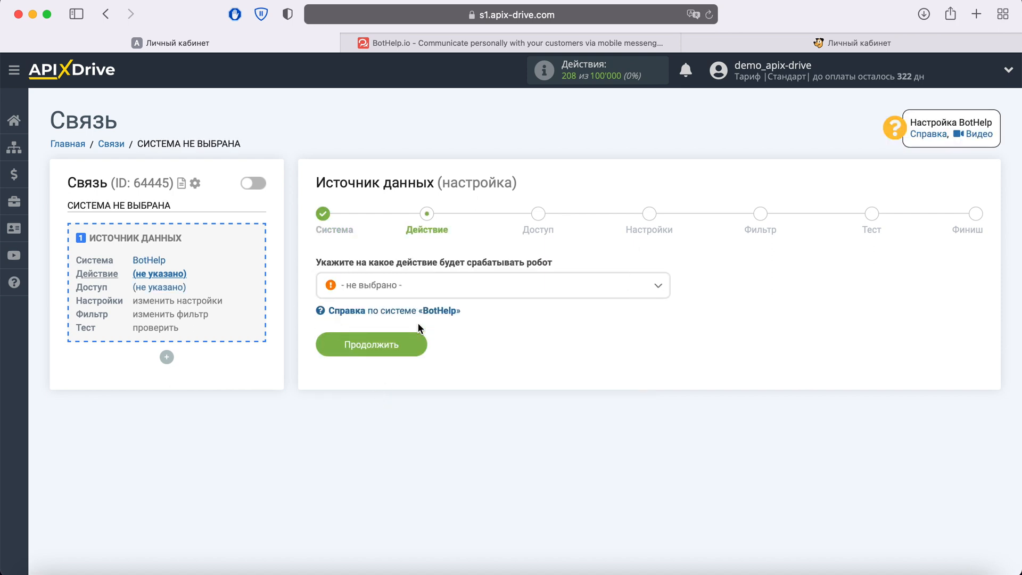
- Choose "Получить данные" as the BotHelp source action and continue to the access settings
left_click(458, 287)
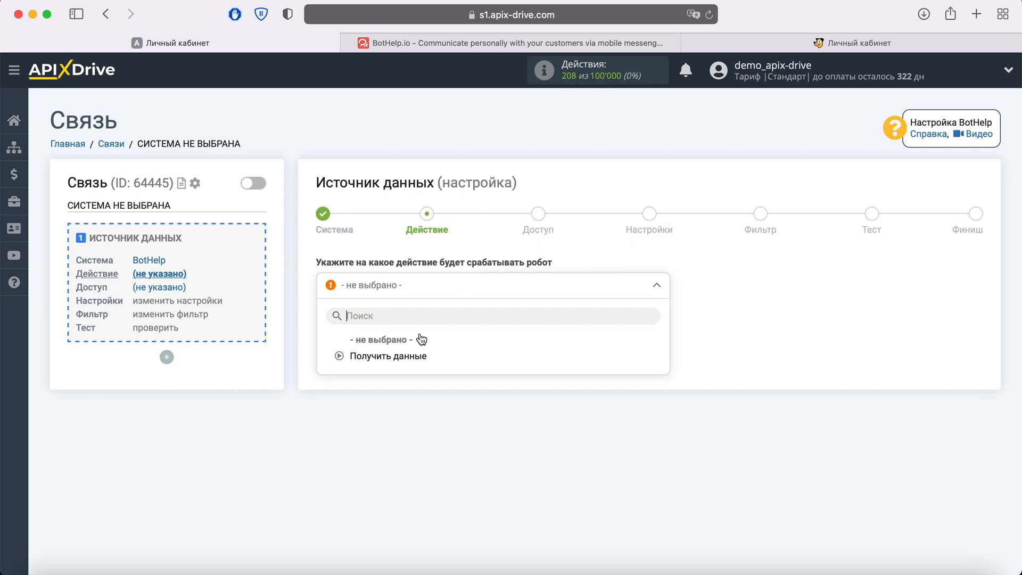
left_click(415, 356)
left_click(415, 344)
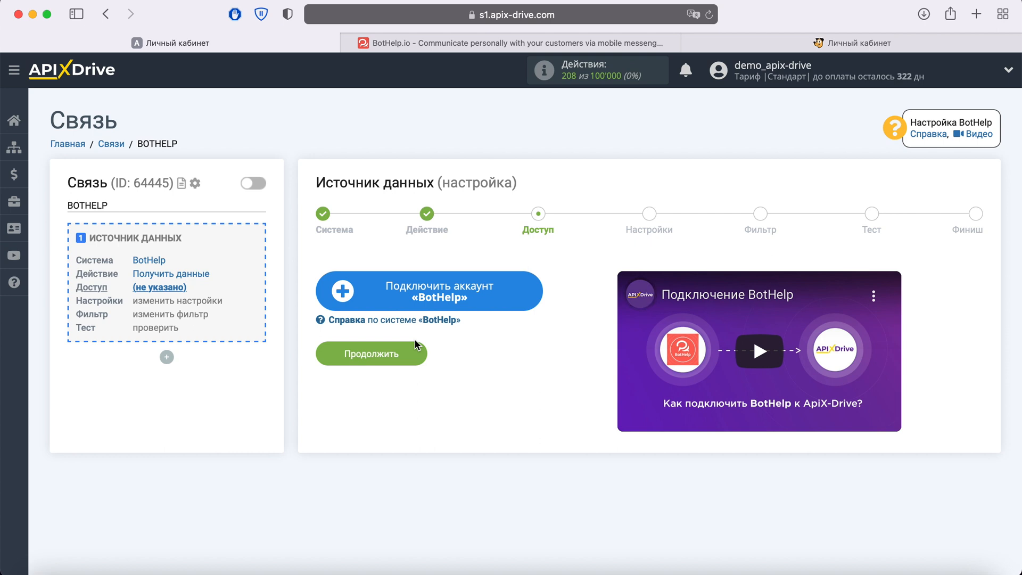
- Connect a BotHelp account under its suggested name, select it as the source login and continue to the settings
left_click(516, 289)
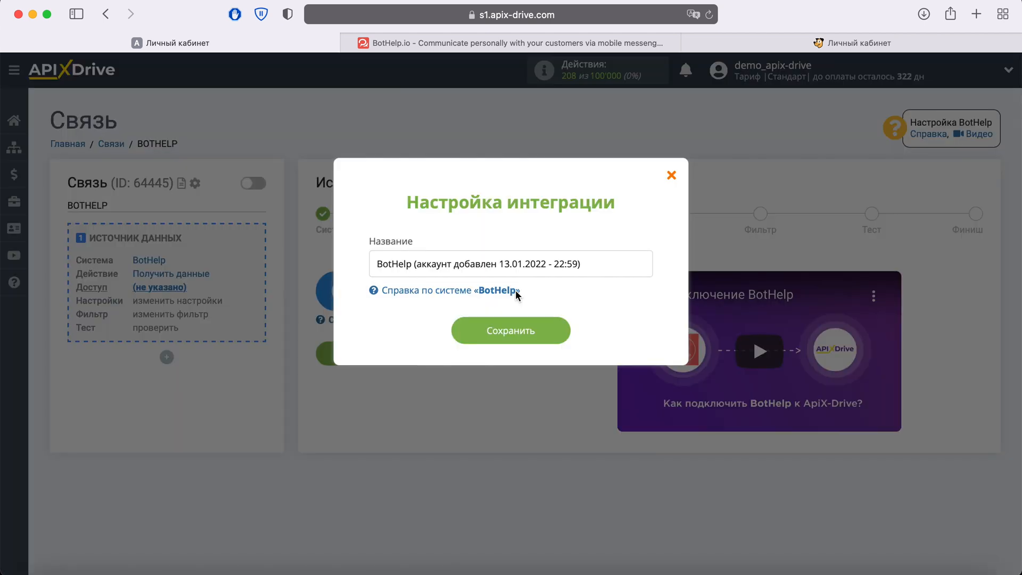
left_click_drag(579, 264, 366, 261)
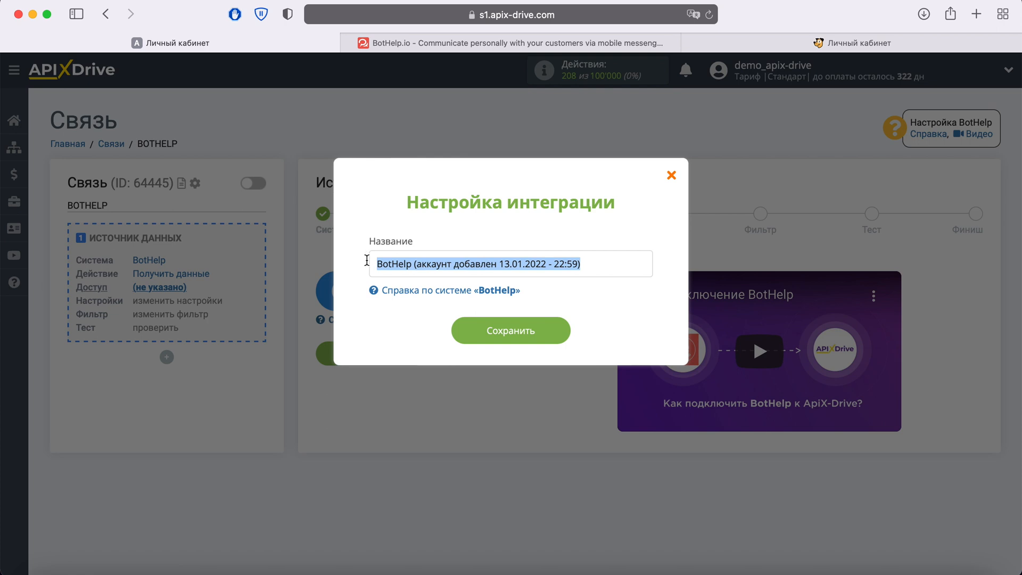
left_click(367, 260)
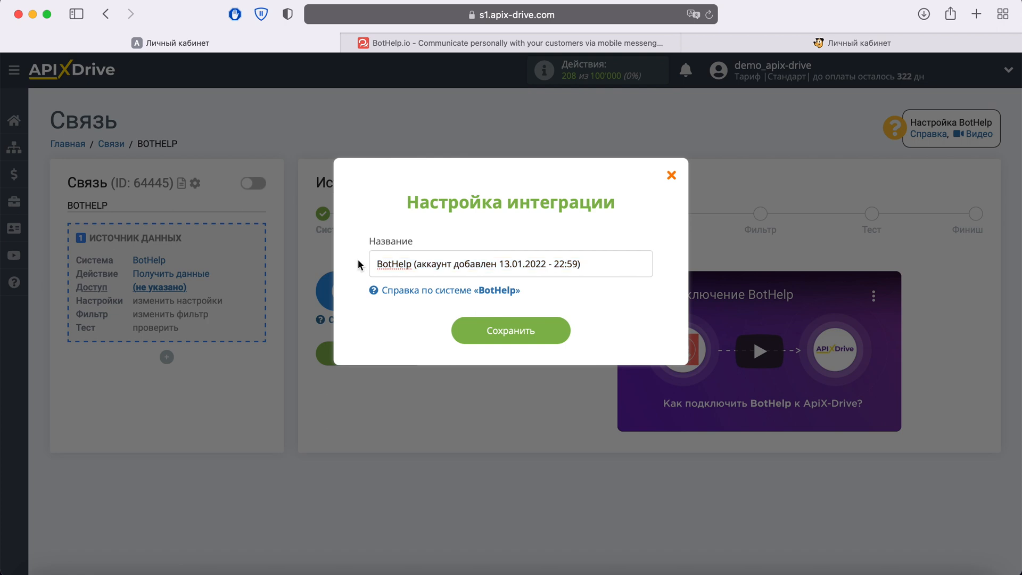
left_click(550, 330)
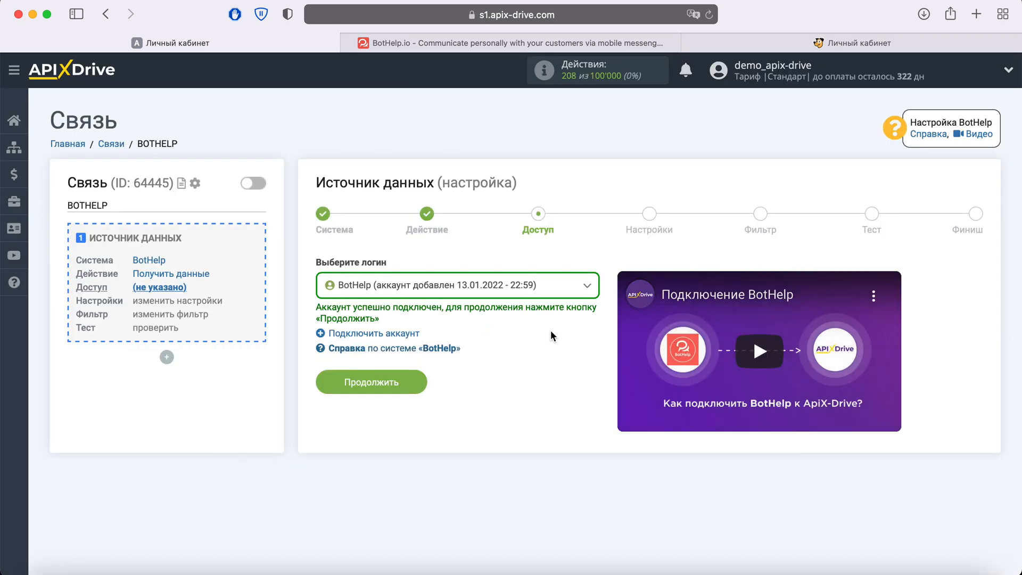
left_click(585, 286)
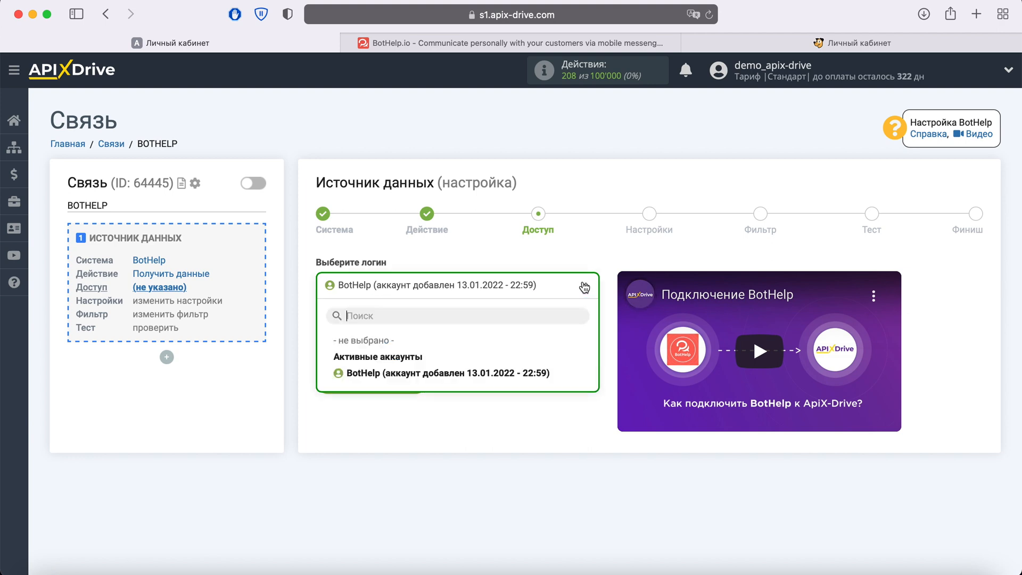
left_click(532, 373)
left_click(420, 389)
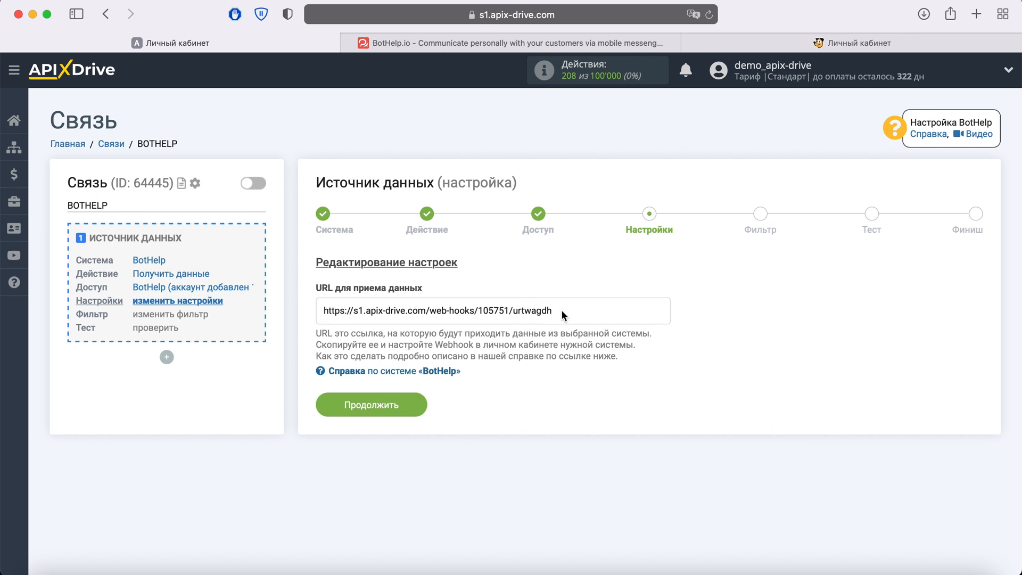
- Copy the webhook URL for receiving data and switch to the BotHelp flow editor
left_click_drag(560, 312, 322, 315)
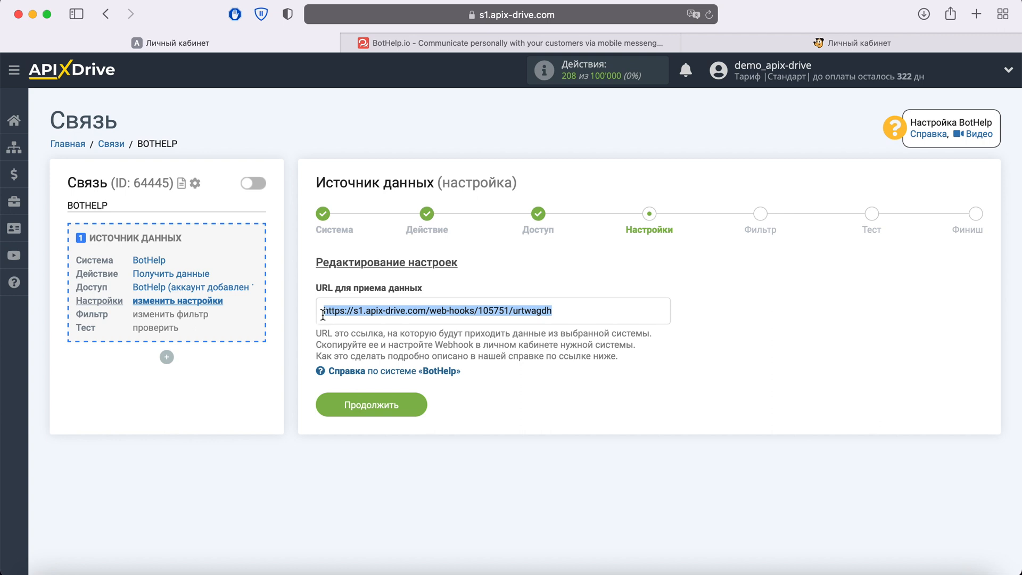
right_click(381, 312)
left_click(416, 379)
left_click(490, 49)
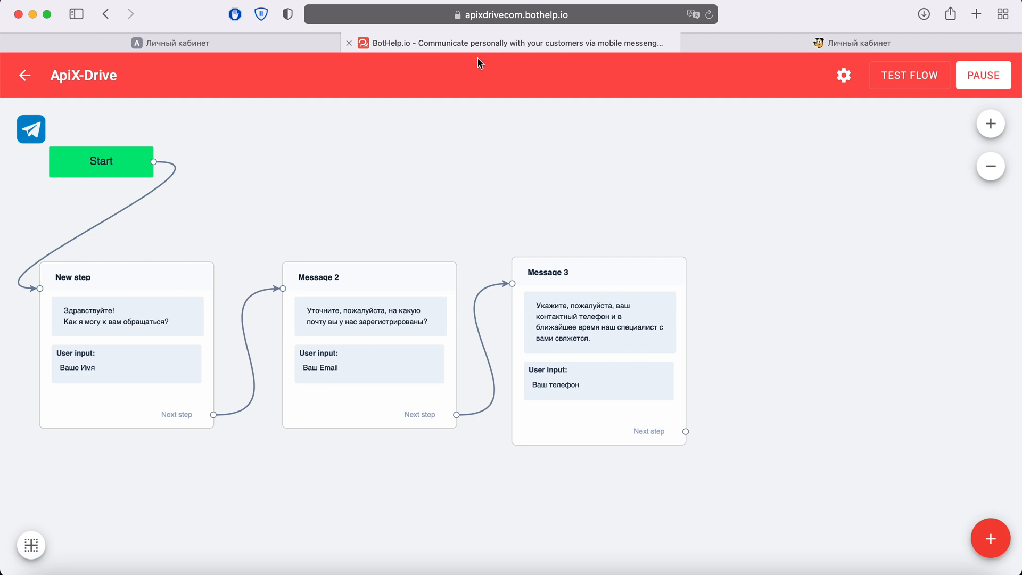
- Inspect the user input block of the first flow step and its save-to field options, then close it without saving
left_click(157, 331)
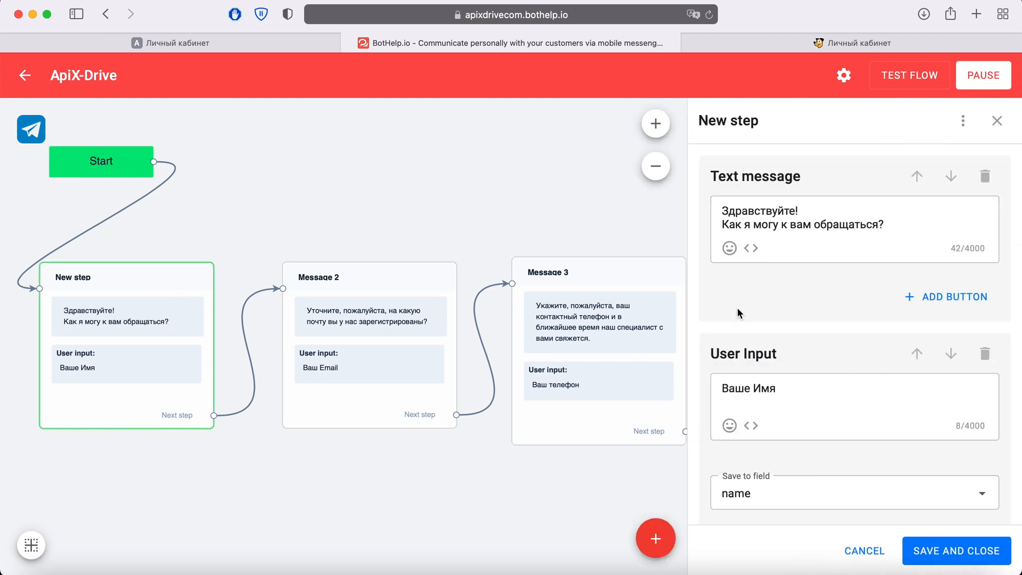
left_click_drag(712, 355, 785, 357)
left_click(807, 350)
scroll(807, 350, "down", 4)
left_click(790, 403)
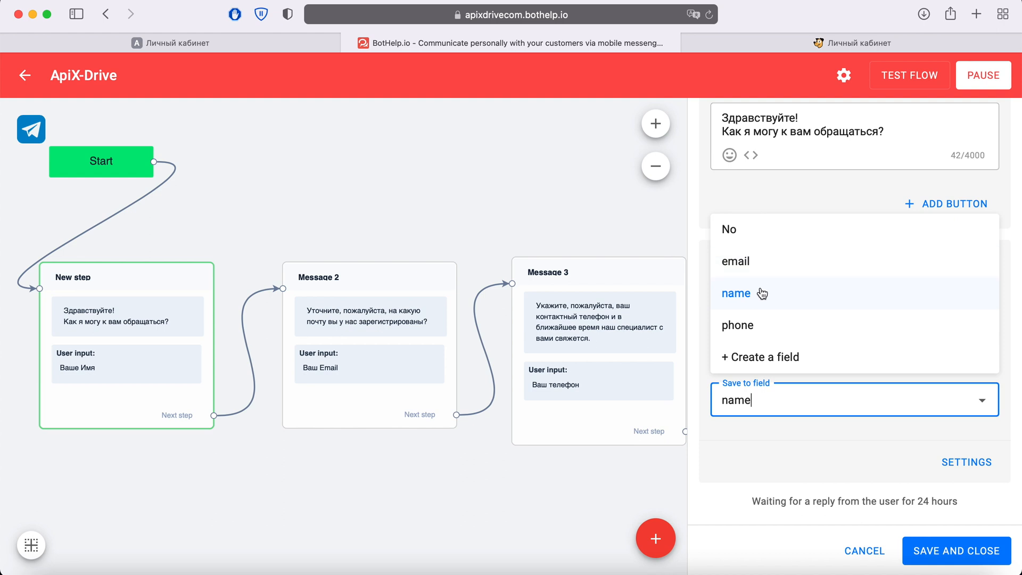
left_click(759, 459)
left_click(843, 550)
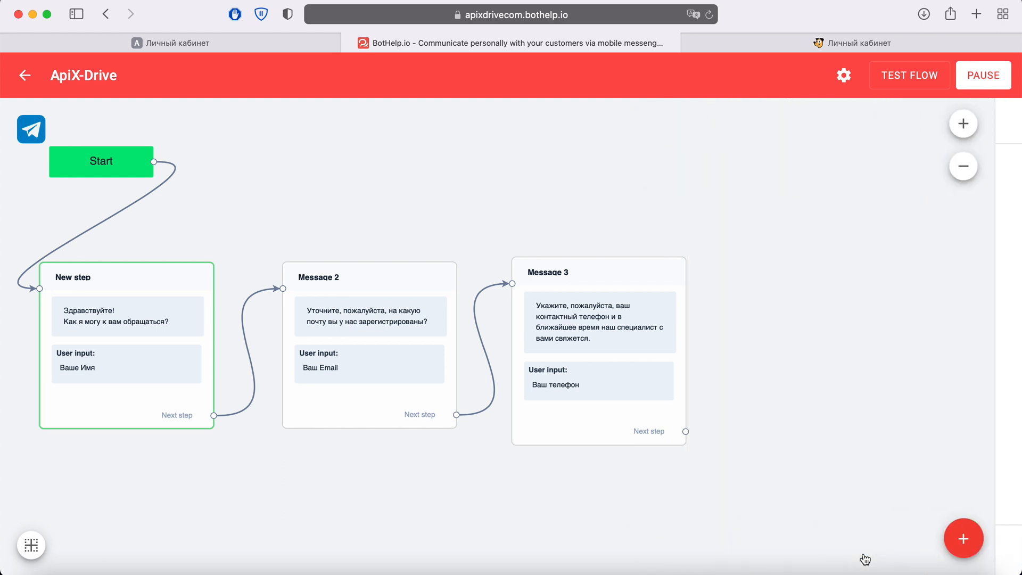
- Inspect the user input and save-to field options of Message 2, closing it without saving
left_click(418, 343)
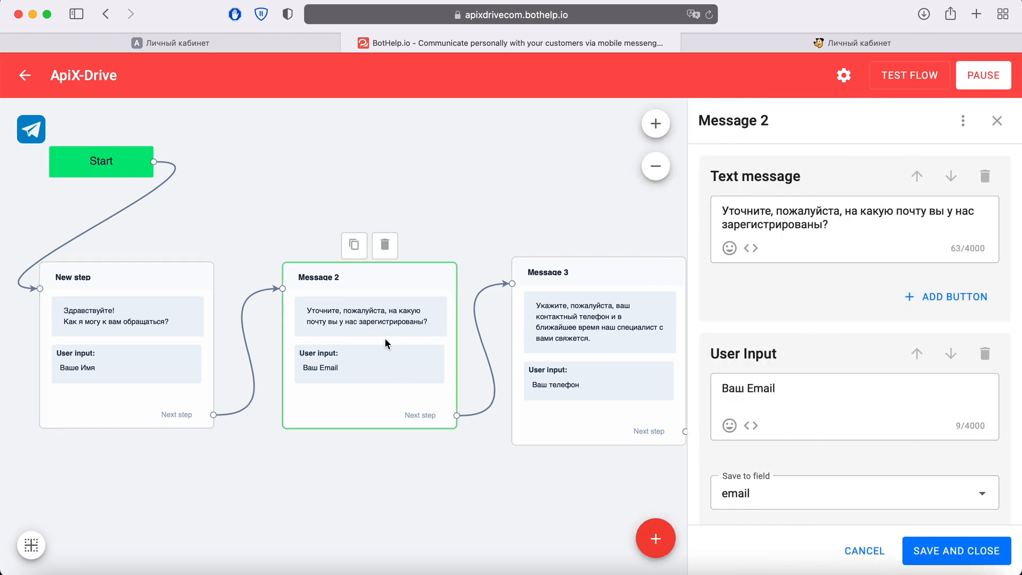
scroll(824, 375, "down", 1)
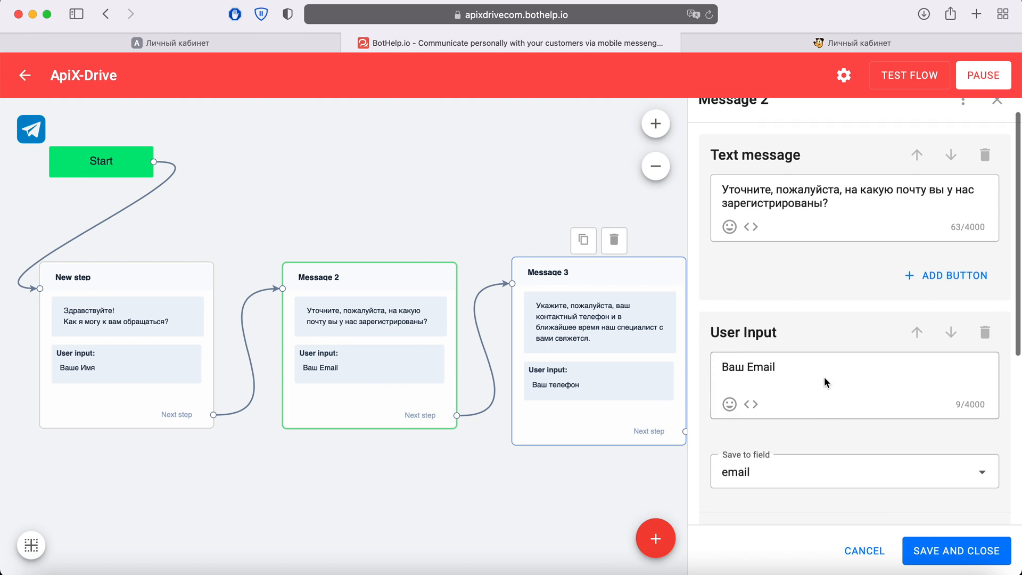
left_click(816, 461)
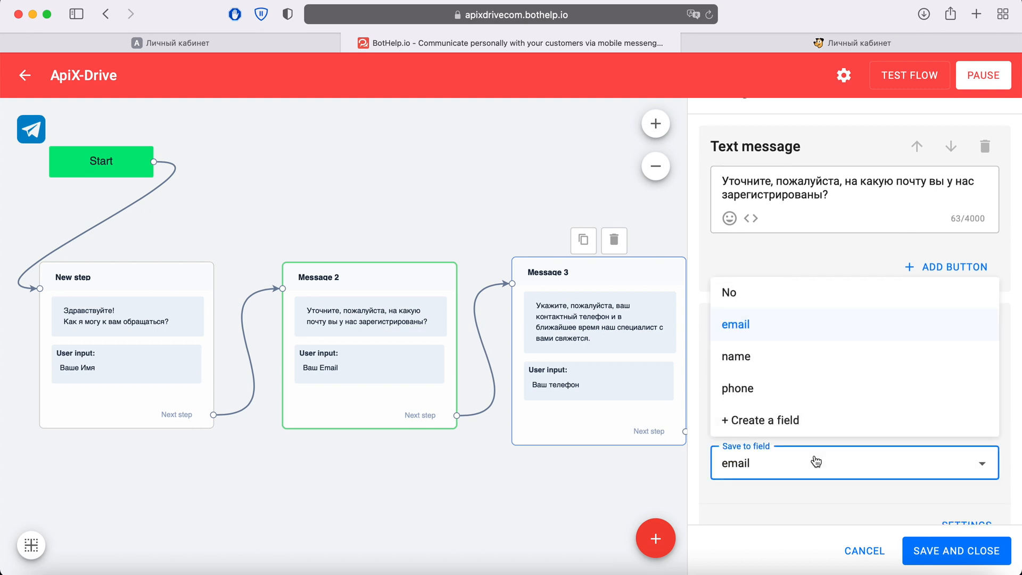
left_click(864, 550)
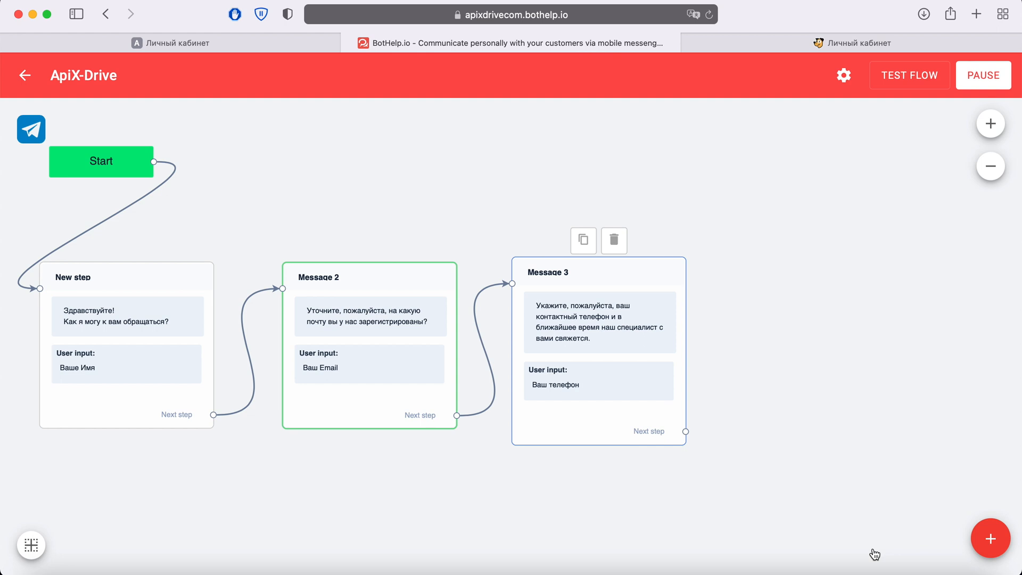
- Place a new Action block beside Message 3 in the flow and add a "Send lead webhook" action to it
left_click(989, 537)
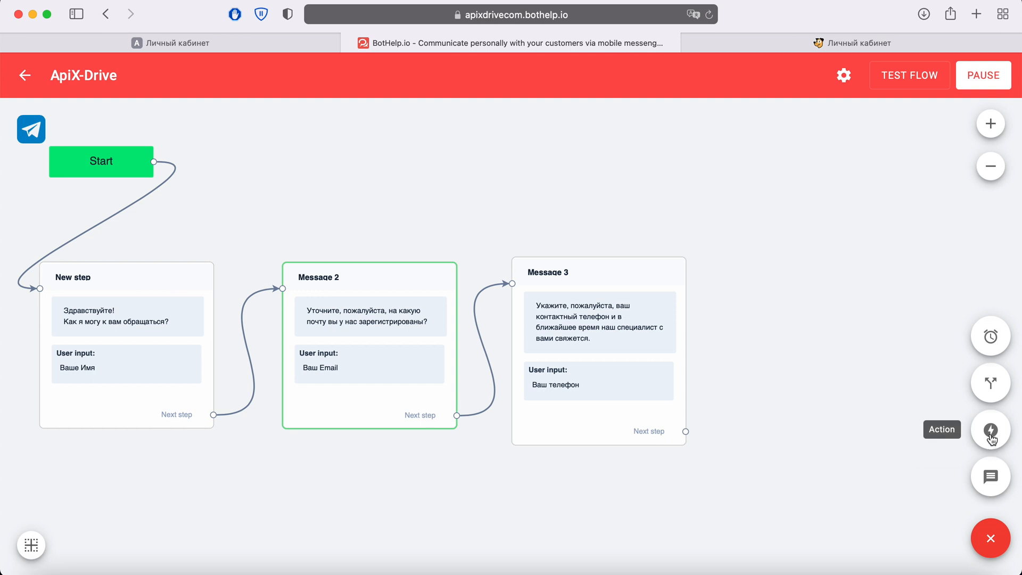
left_click_drag(991, 439, 825, 302)
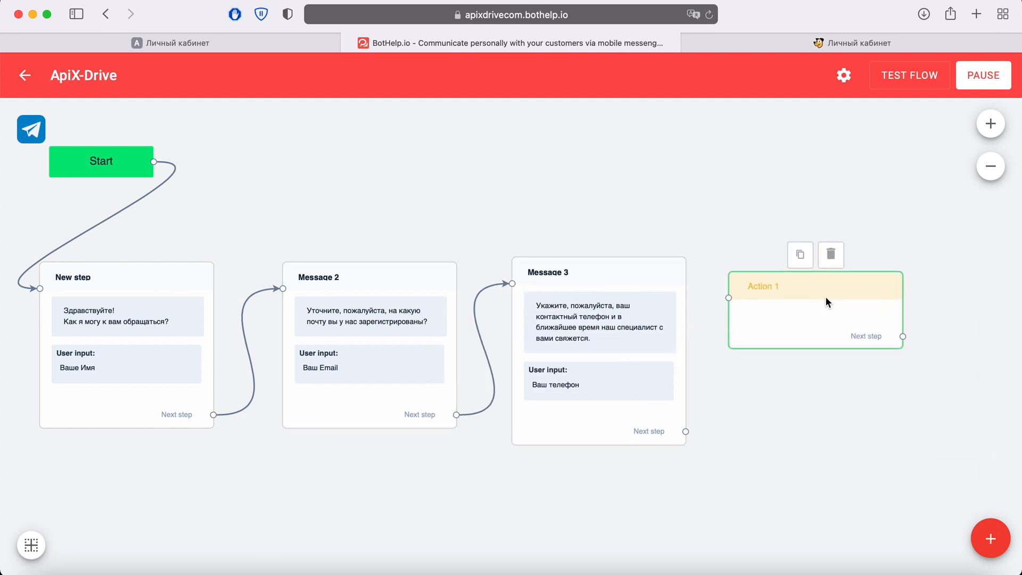
left_click(826, 298)
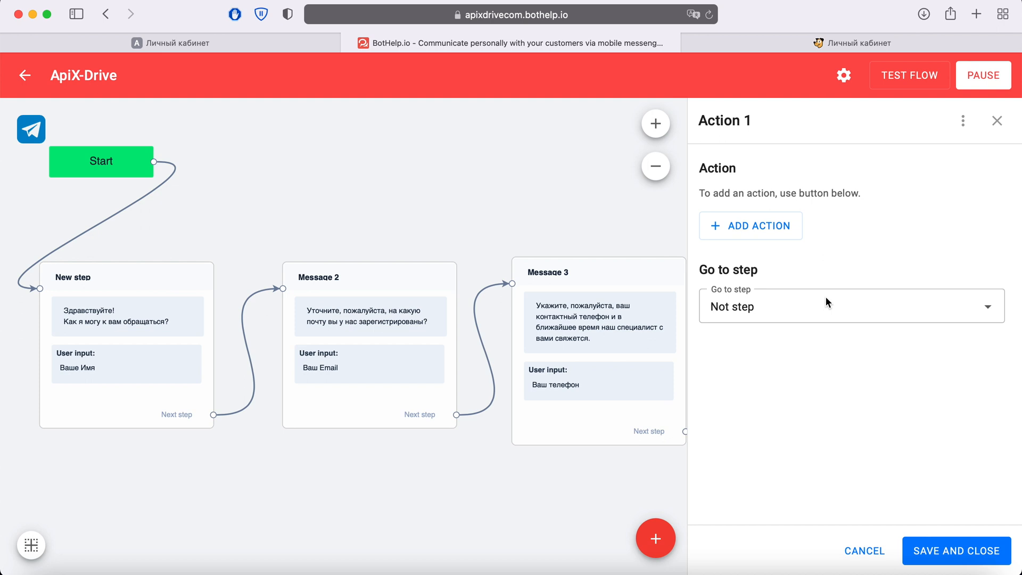
left_click(792, 228)
scroll(792, 328, "down", 5)
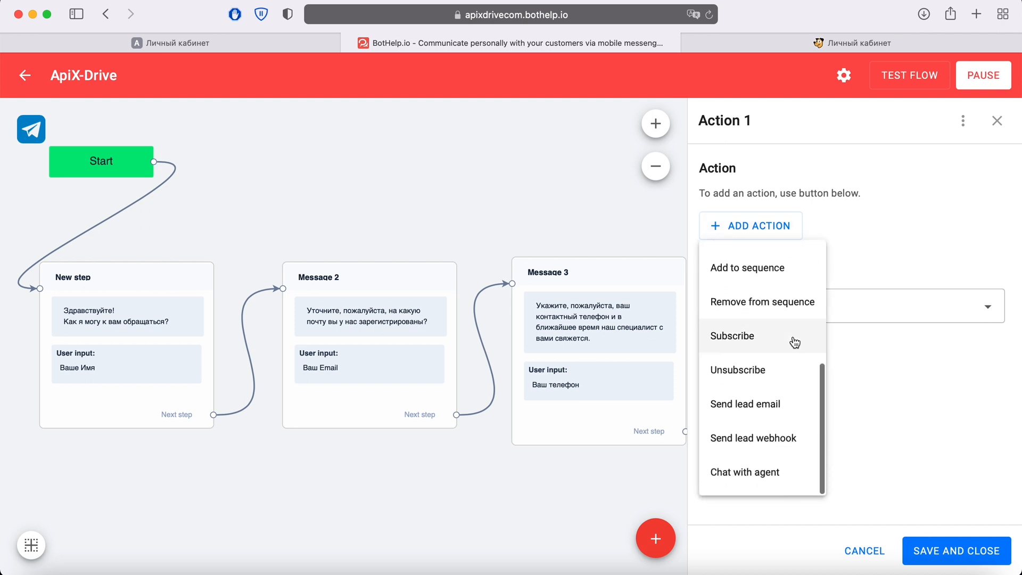
left_click(787, 443)
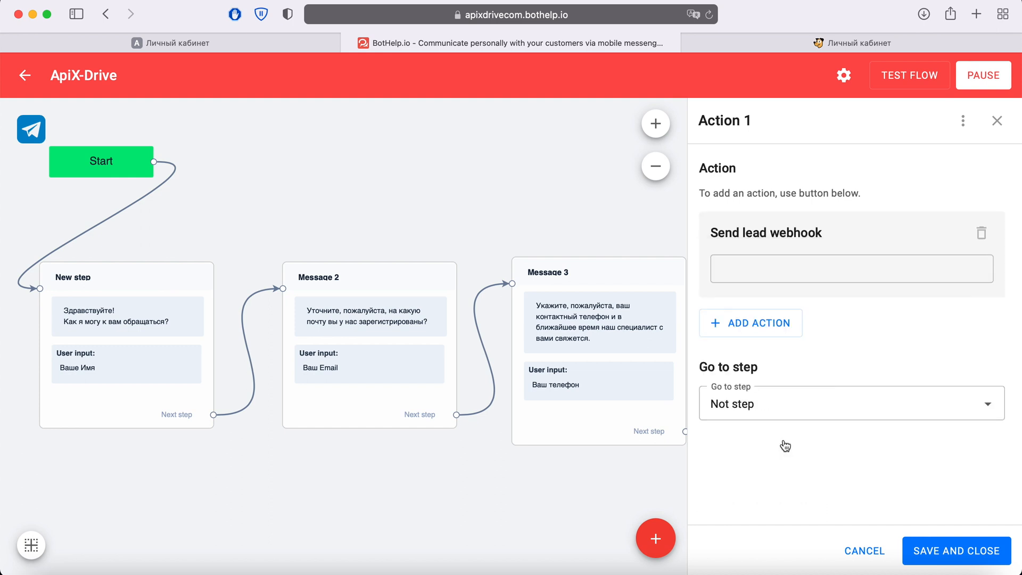
- Save the lead webhook action with the copied webhook URL and link Message 3's next step to its block
left_click(748, 268)
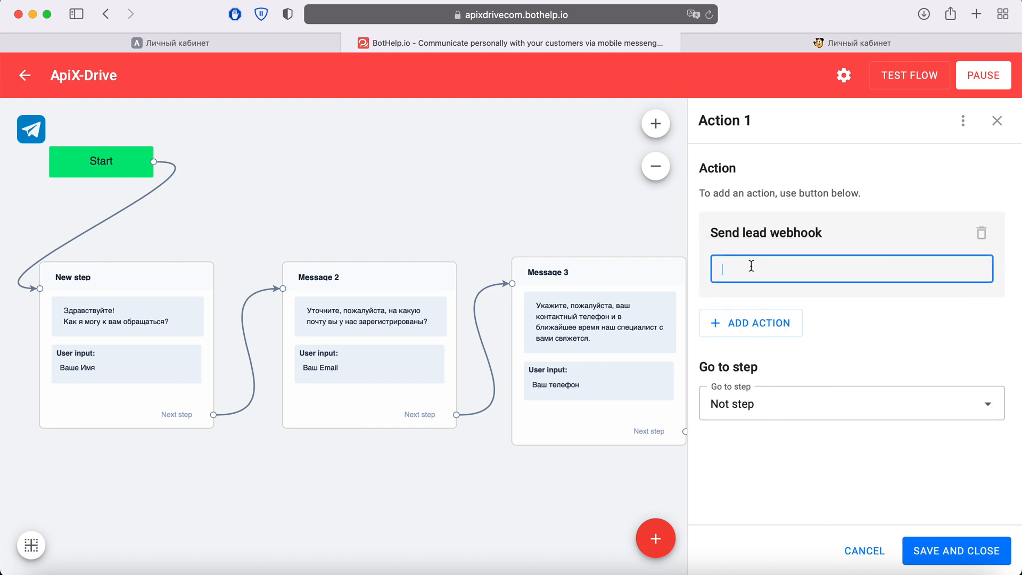
right_click(750, 268)
left_click(790, 305)
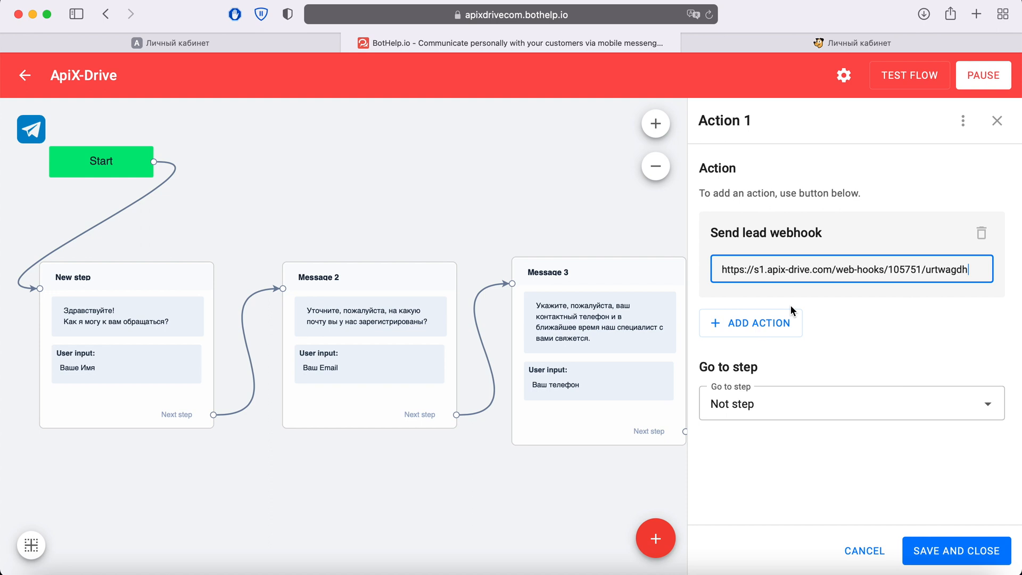
left_click(932, 563)
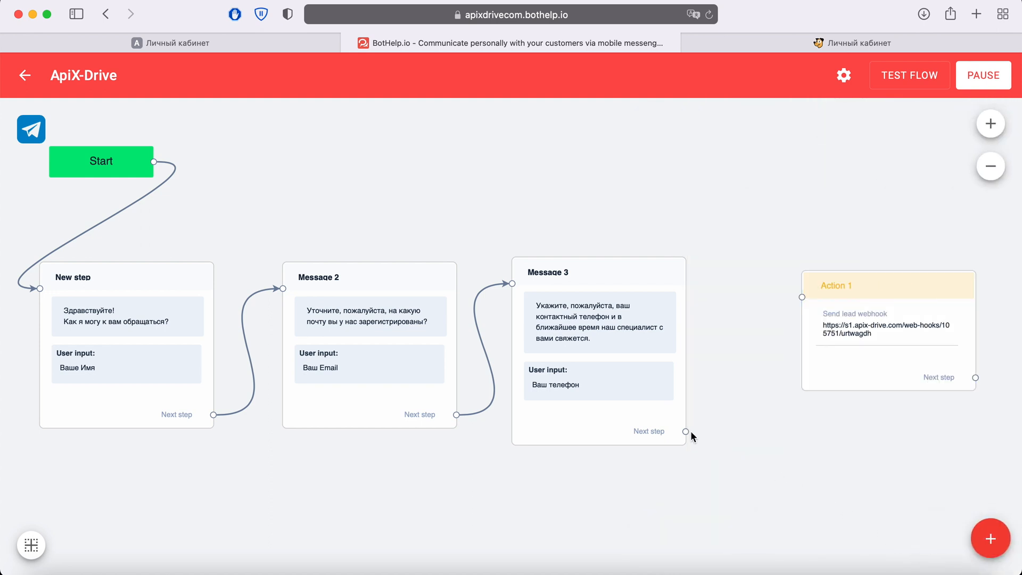
left_click_drag(685, 431, 799, 300)
- Launch the flow test in Telegram and start the Test_ApiX_Drive bot
left_click(908, 78)
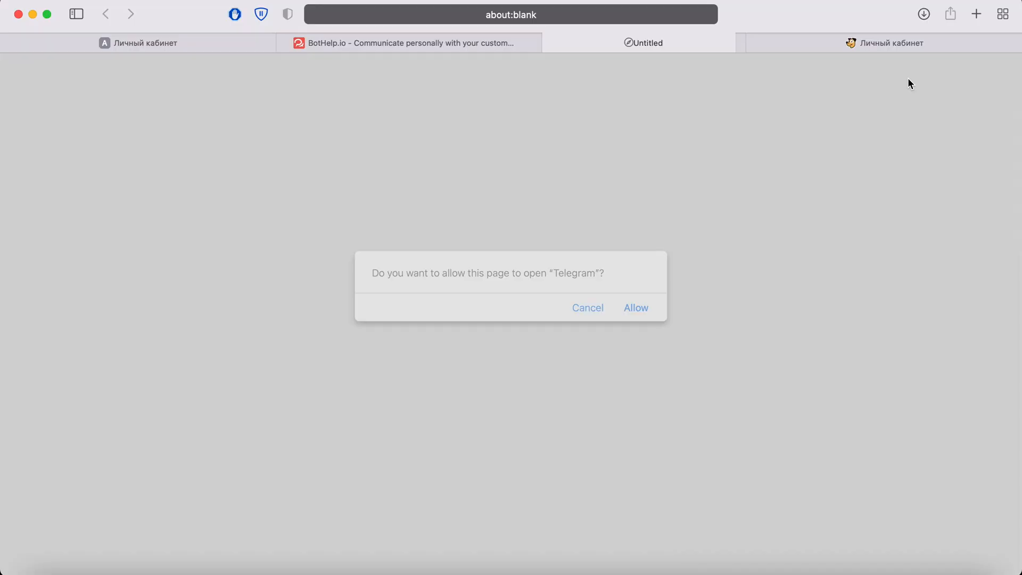
left_click(637, 307)
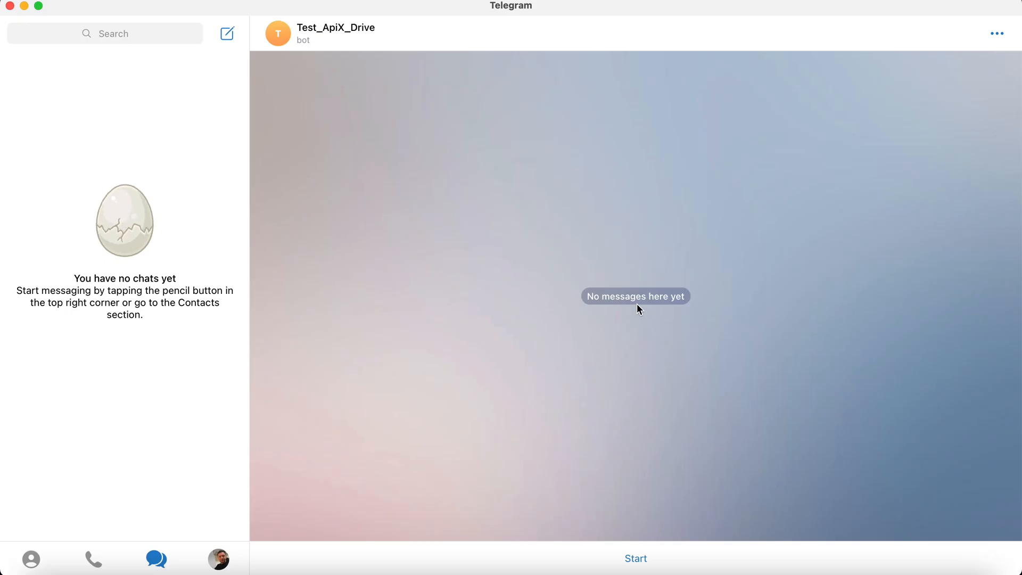
left_click(641, 560)
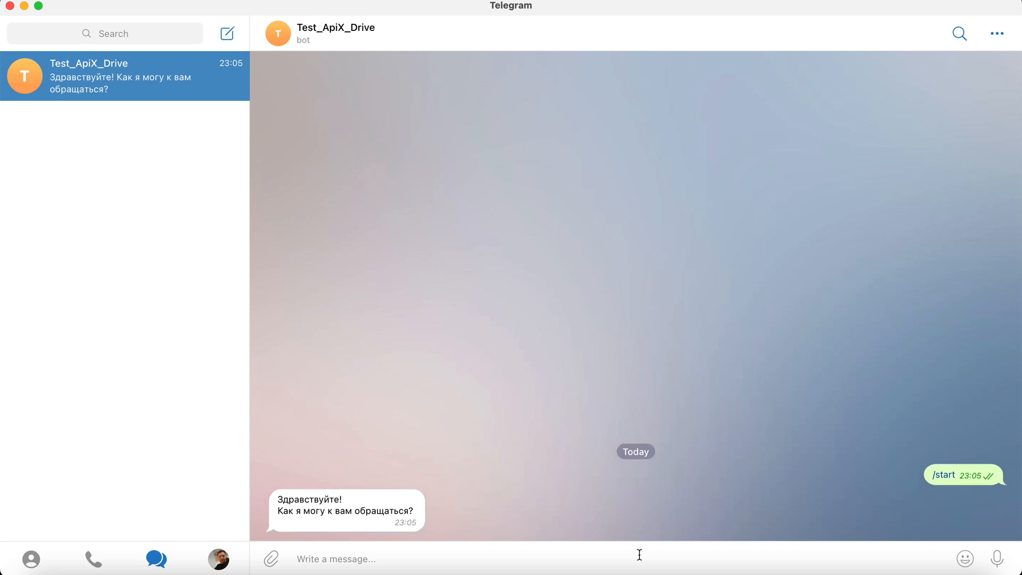
- Answer the bot's three questions with the contact's first name, e-mail address and phone number, sending each as a message
type("Dima")
key("Return")
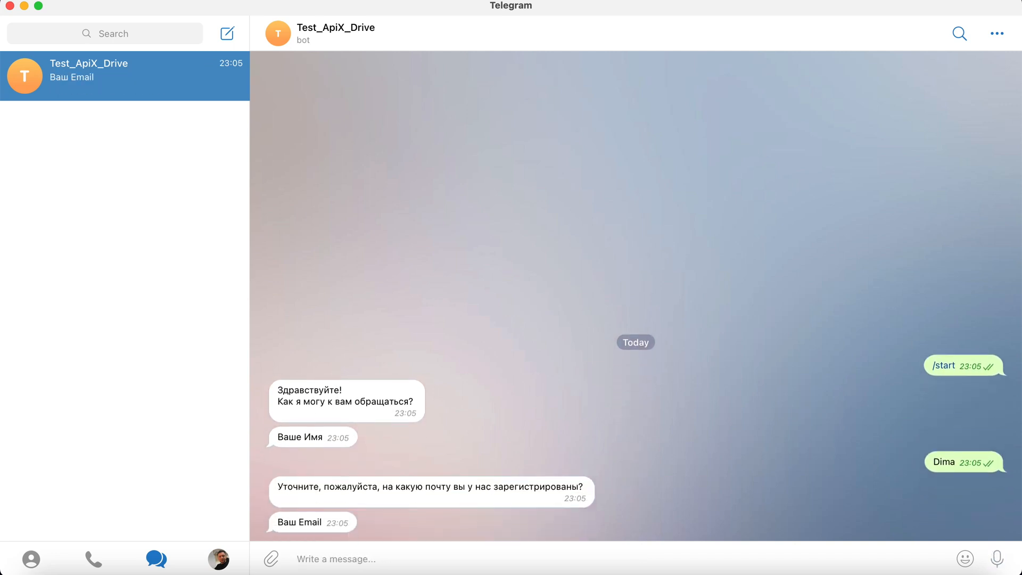
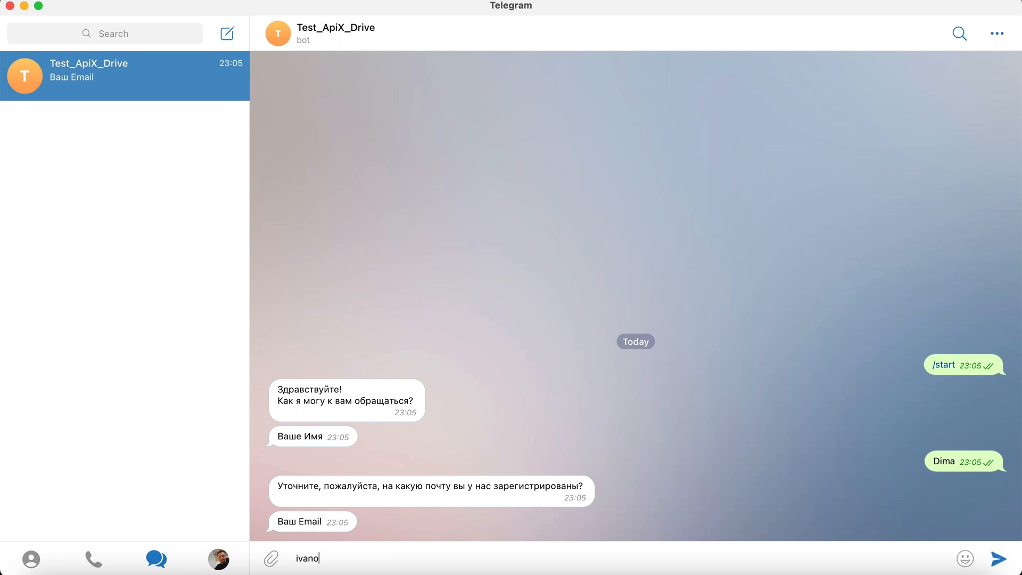
key("Return")
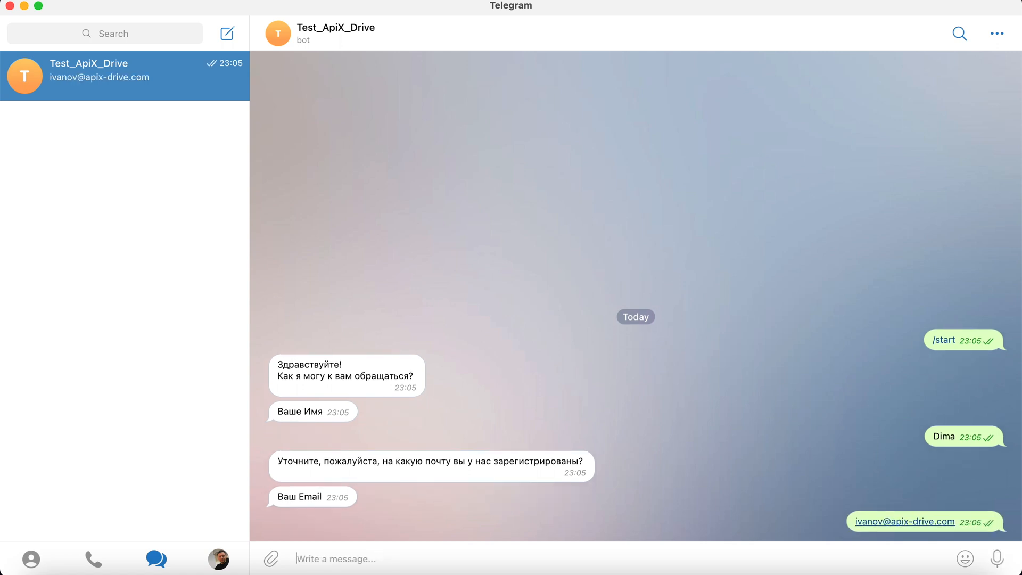
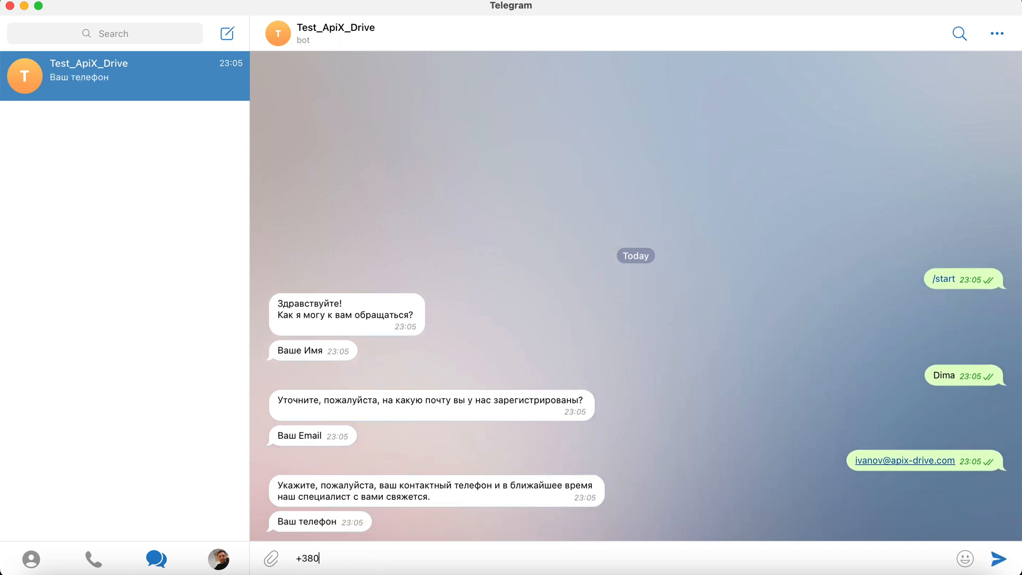
key("Return")
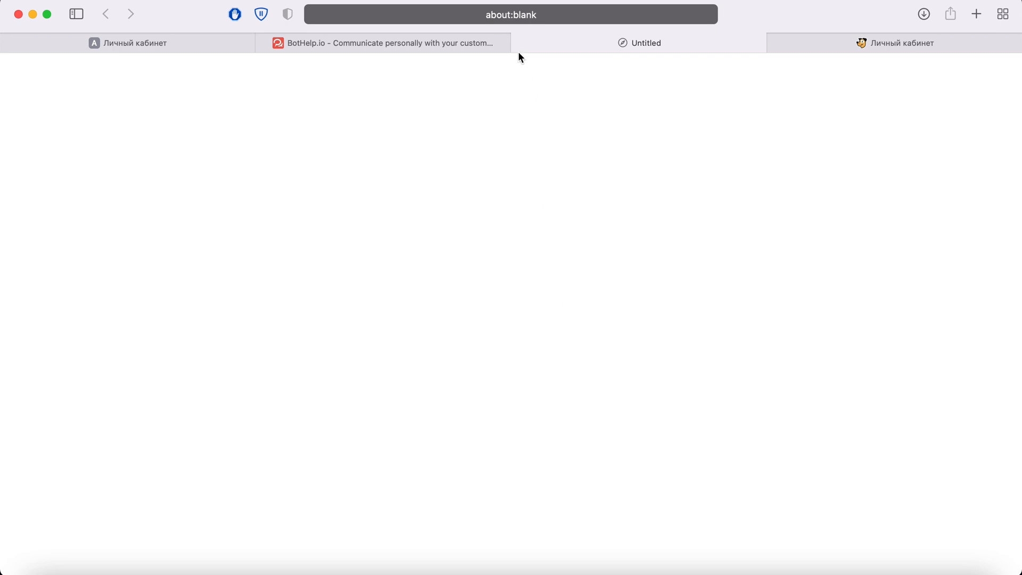
- Switch to ApiX-Drive, continue past the BotHelp source filter without conditions, and accept the test lead data to finish the source setup
left_click(518, 44)
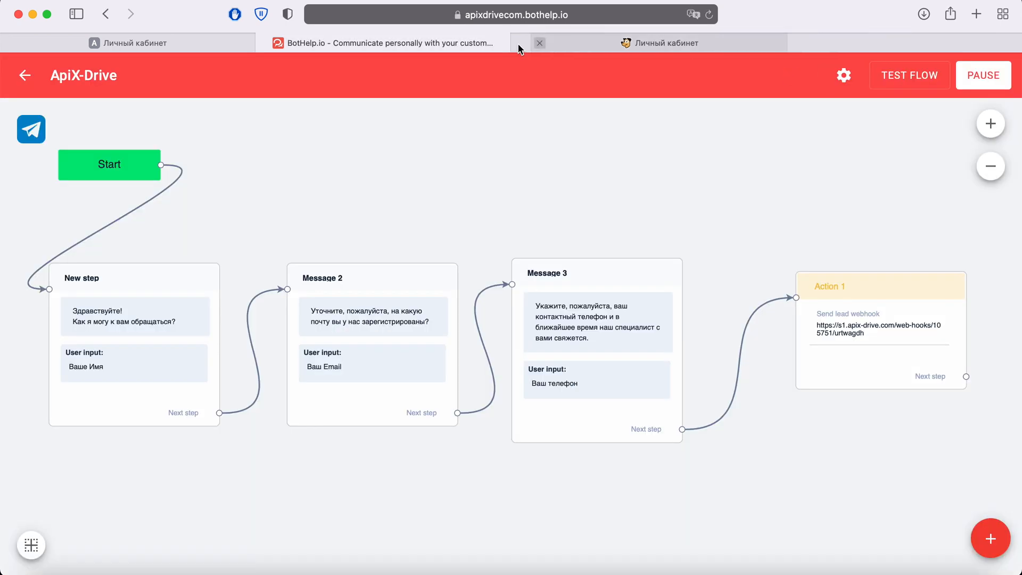
left_click(162, 47)
left_click(414, 407)
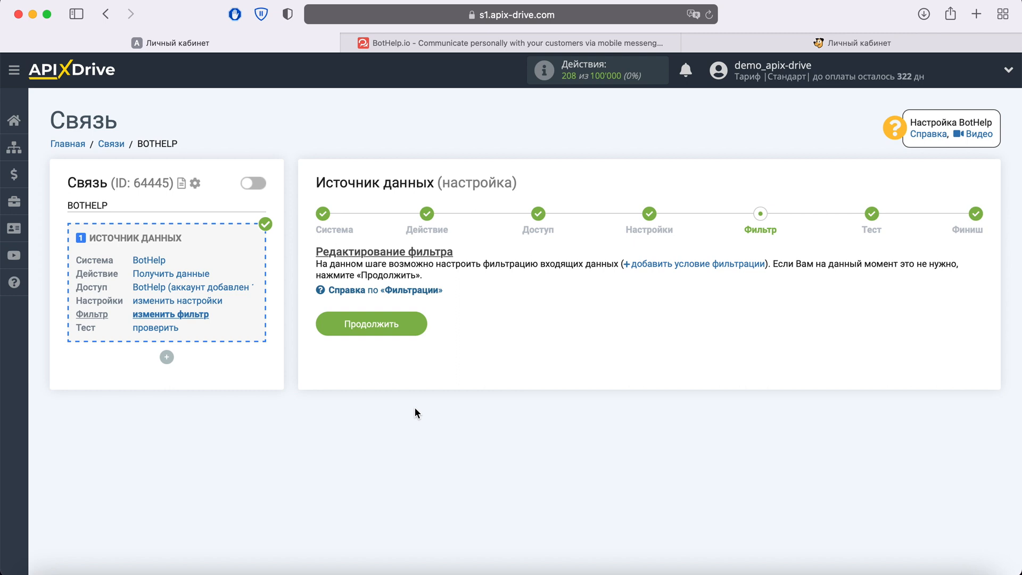
left_click(413, 327)
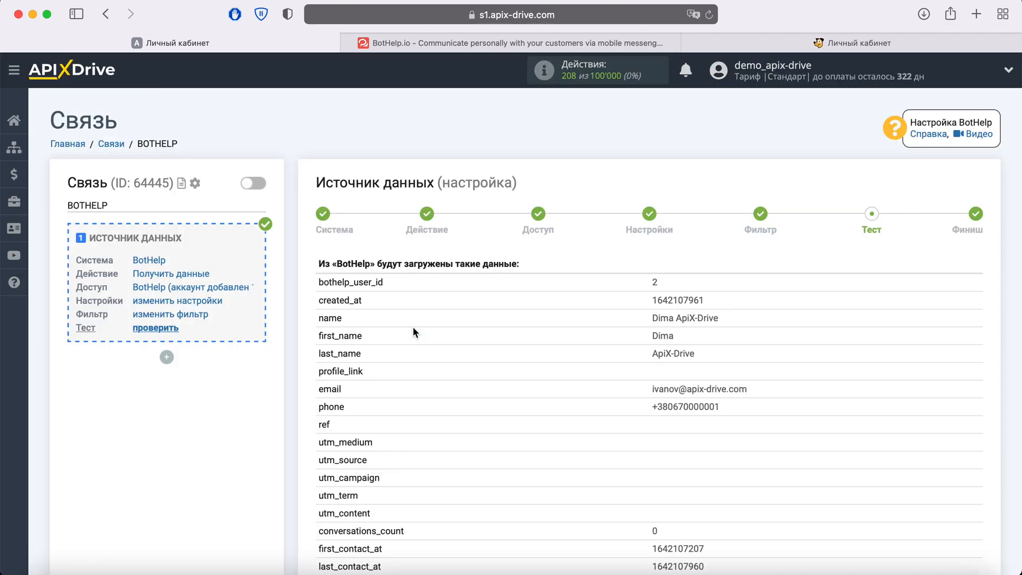
scroll(413, 326, "down", 5)
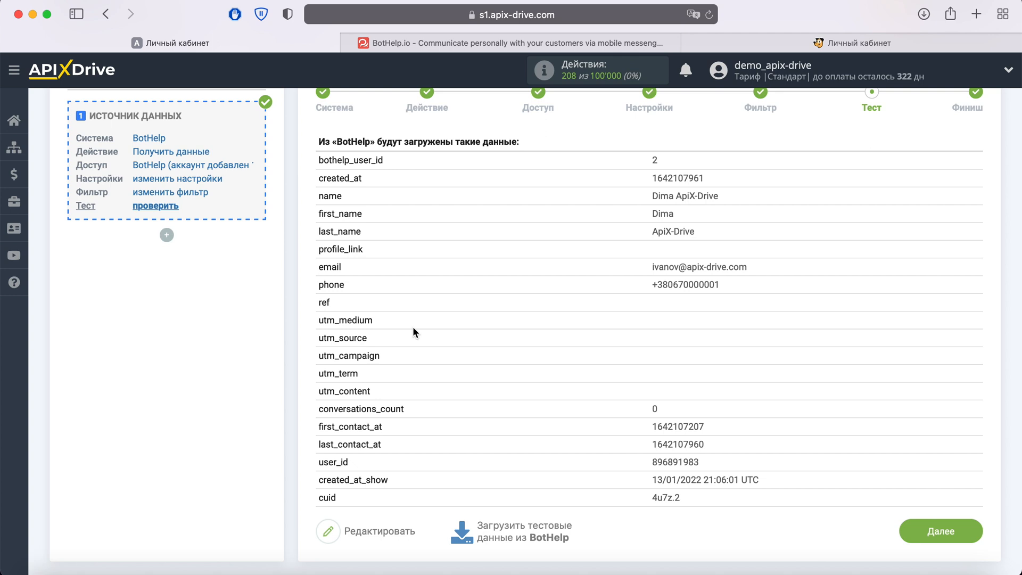
left_click(950, 528)
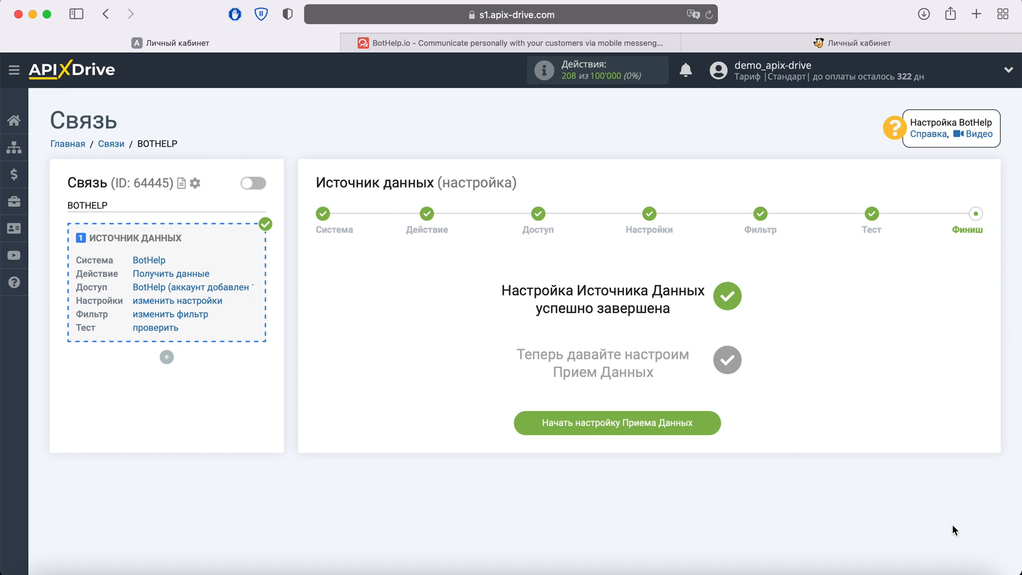
- Start the data reception setup and choose Unisender as the receiving system
left_click(707, 426)
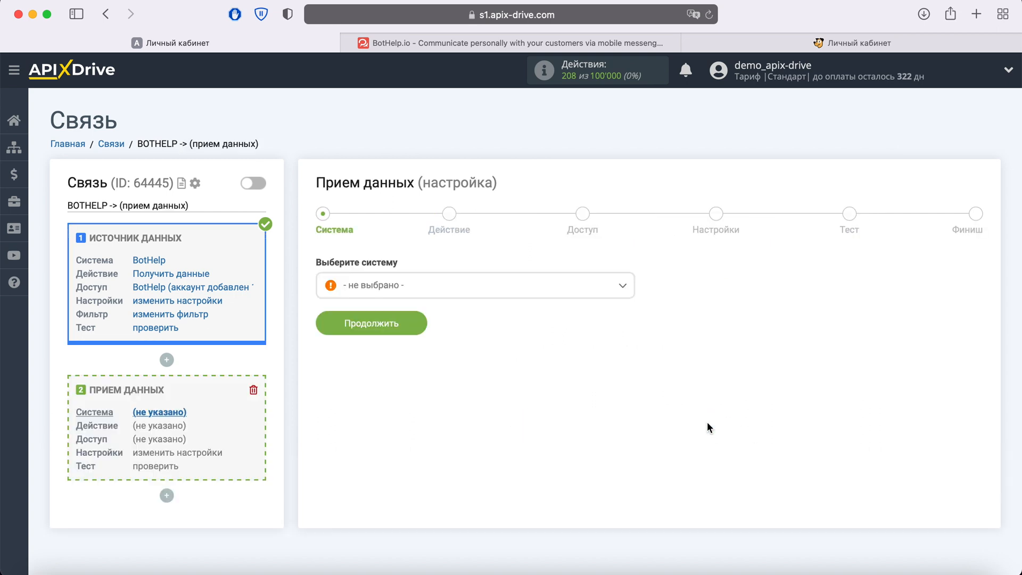
left_click(576, 285)
scroll(558, 398, "down", 5)
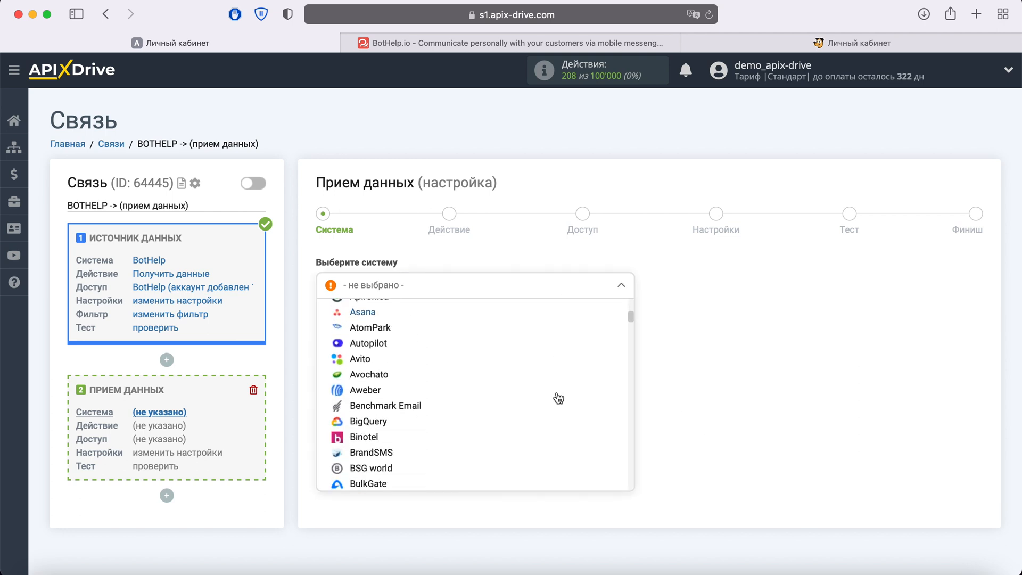
scroll(559, 398, "down", 15)
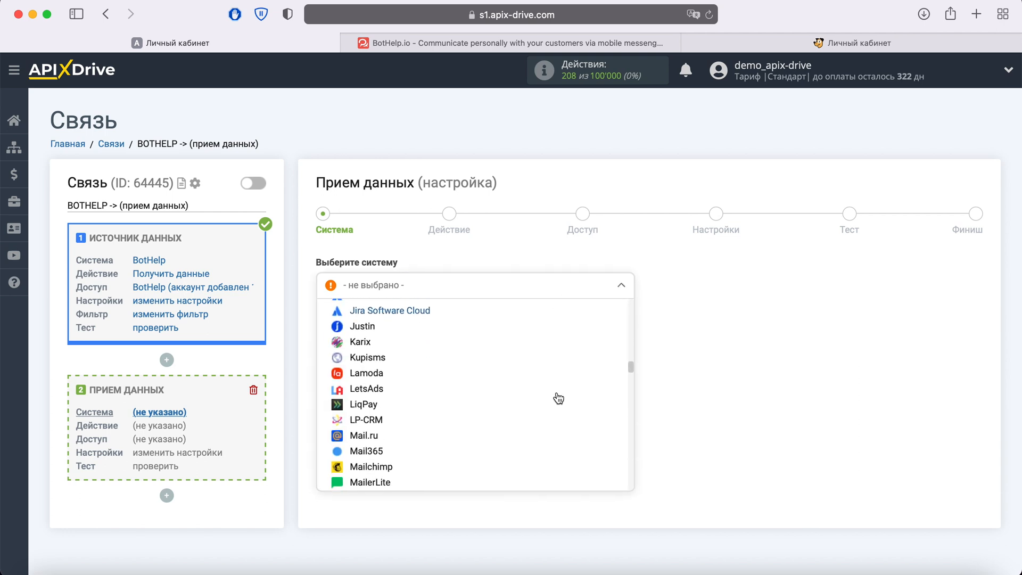
scroll(558, 399, "down", 15)
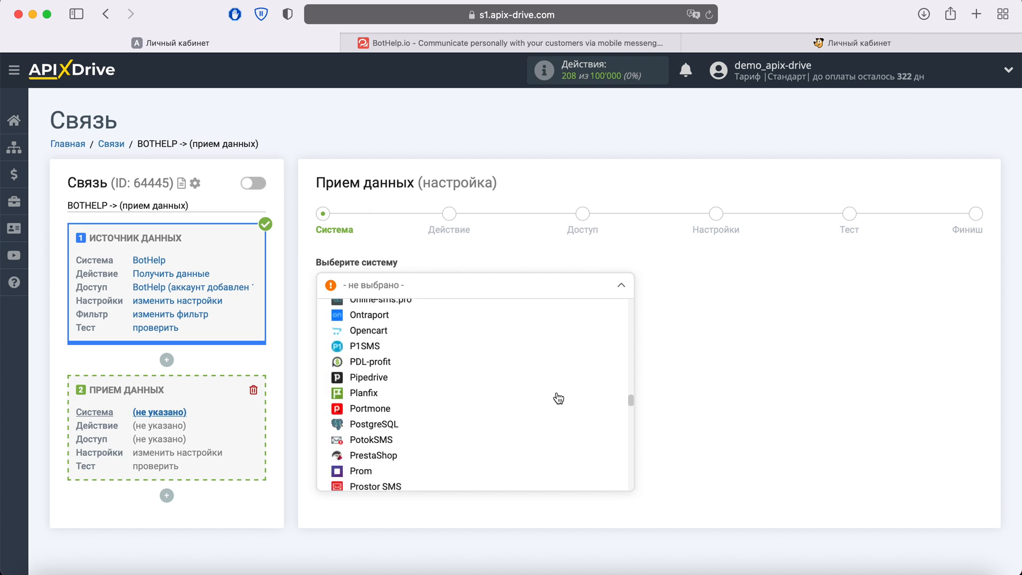
scroll(558, 398, "down", 15)
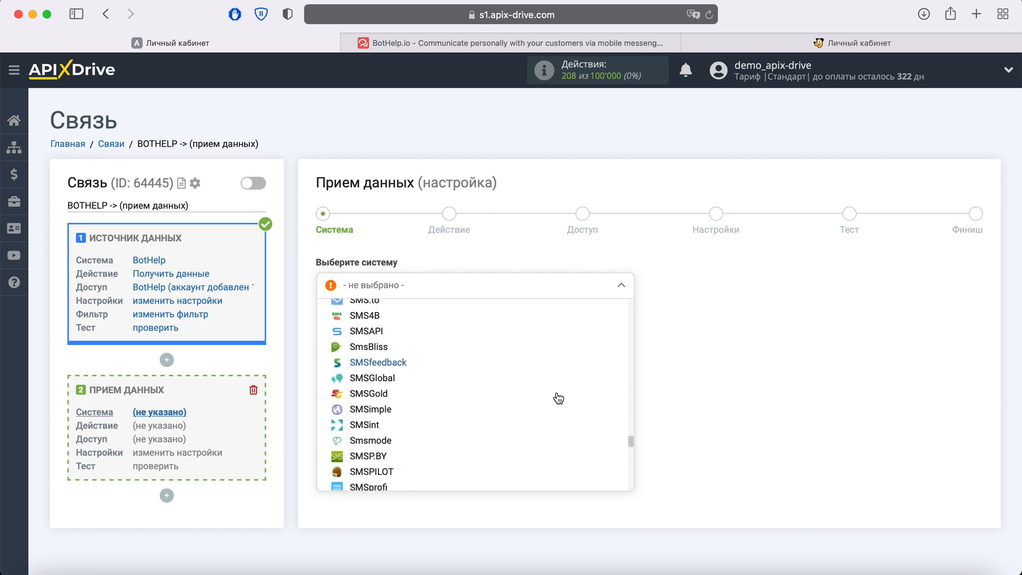
scroll(559, 398, "down", 12)
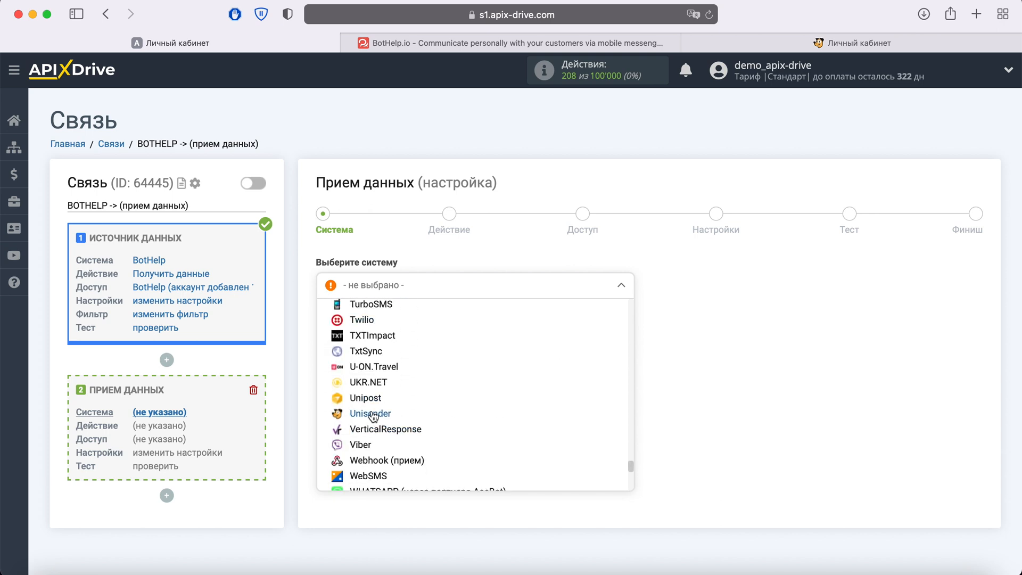
left_click(372, 414)
left_click(419, 324)
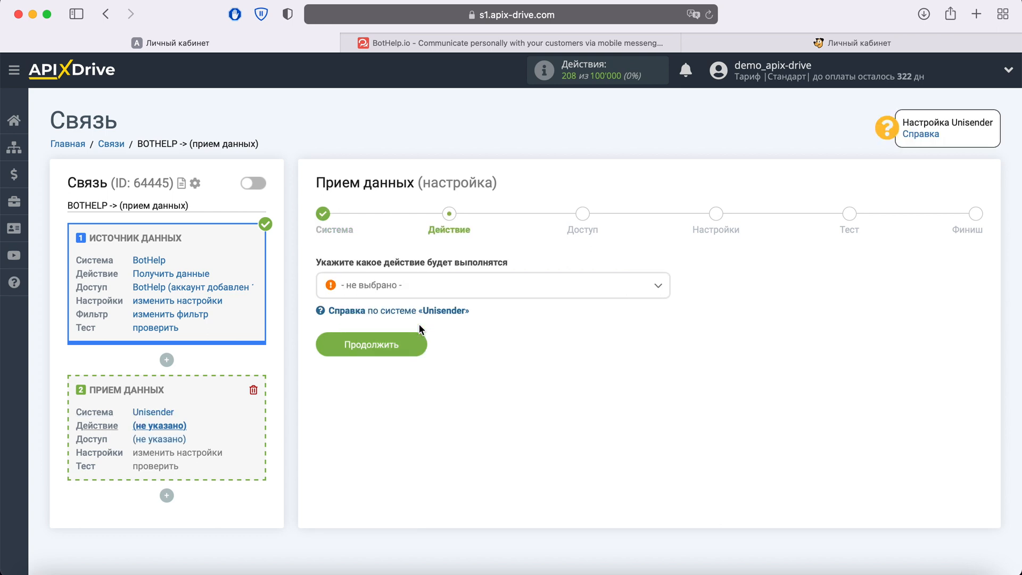
- Set the Unisender action to "Добавить E-mail" and continue to the access stage
left_click(462, 283)
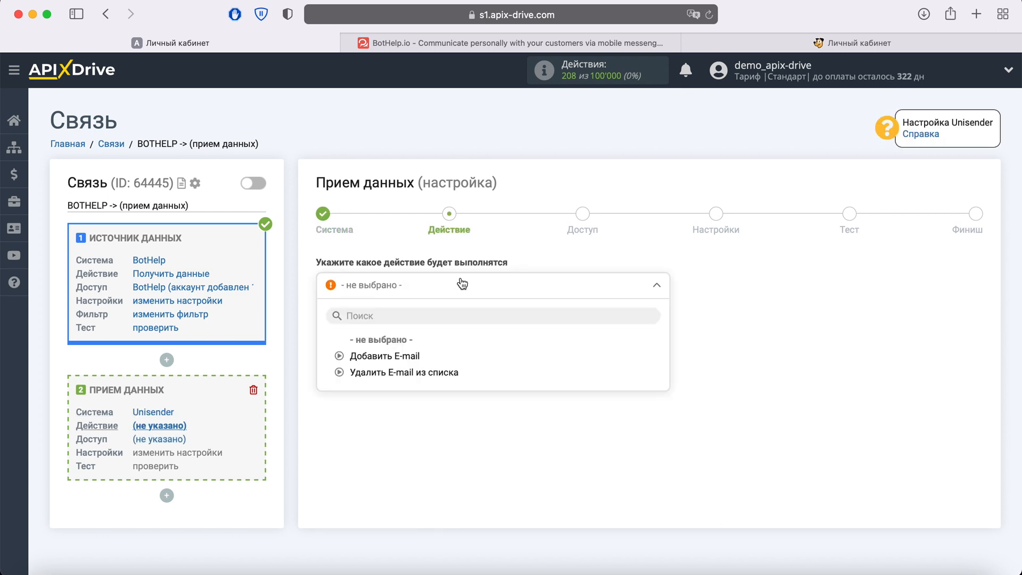
left_click(408, 355)
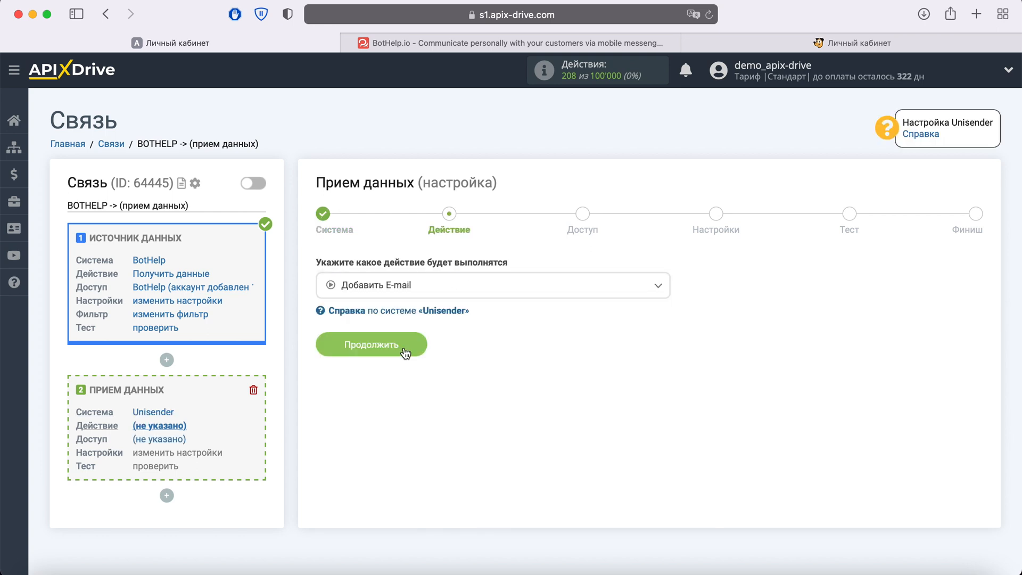
left_click(416, 344)
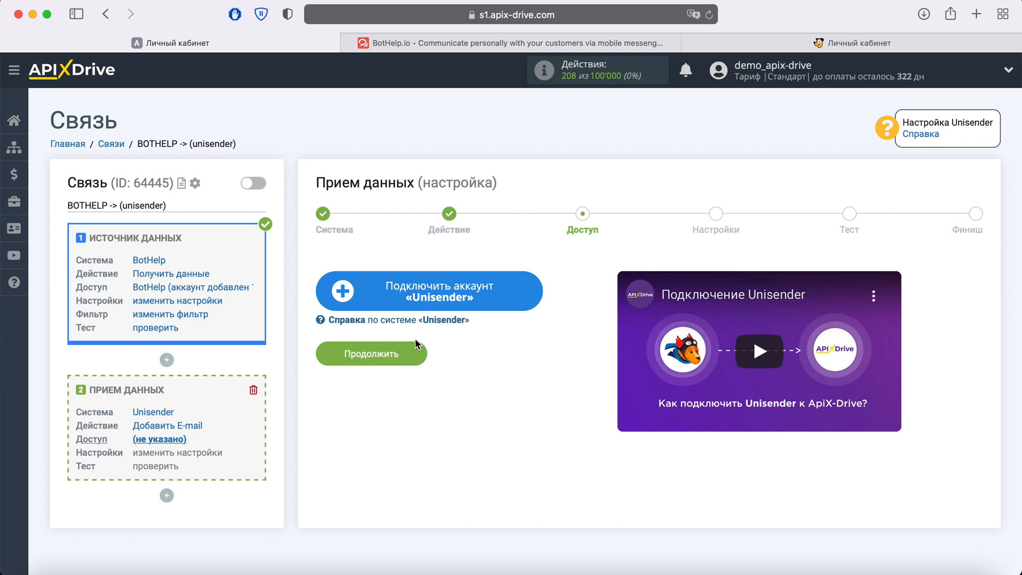
- Start connecting a Unisender account, then switch to Unisender and open the account's "Интеграция и API" settings
left_click(538, 306)
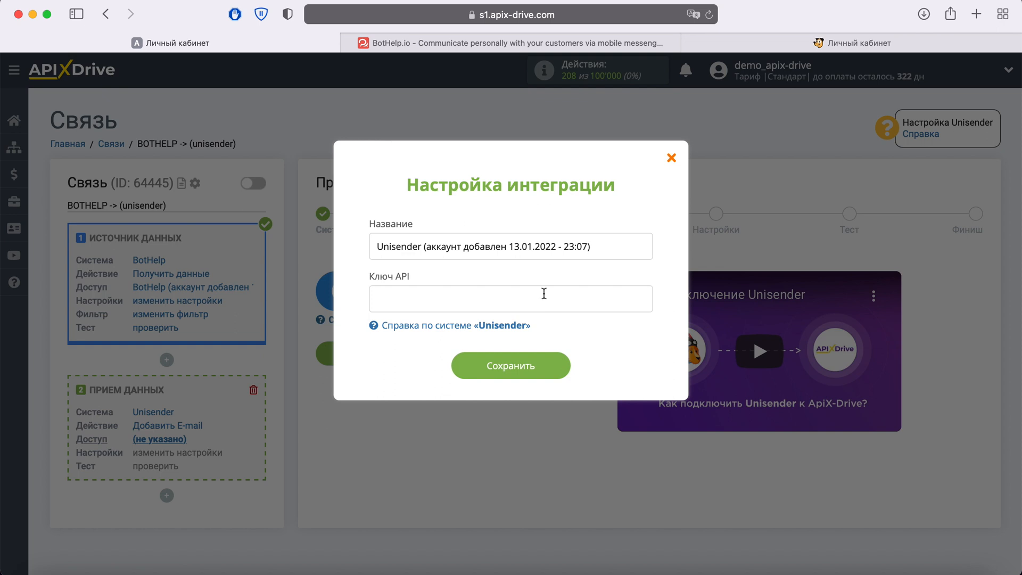
left_click(818, 45)
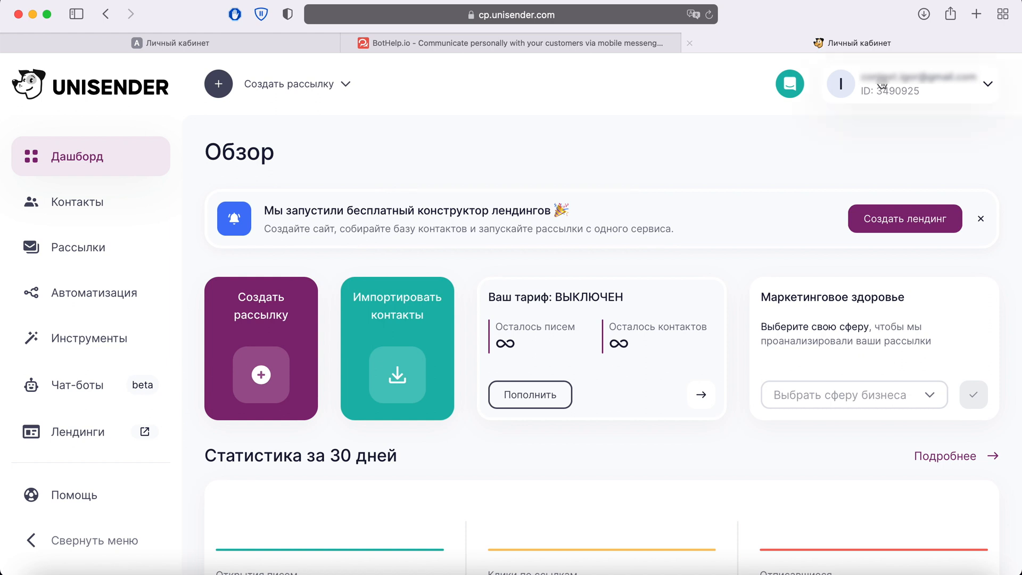
left_click(977, 86)
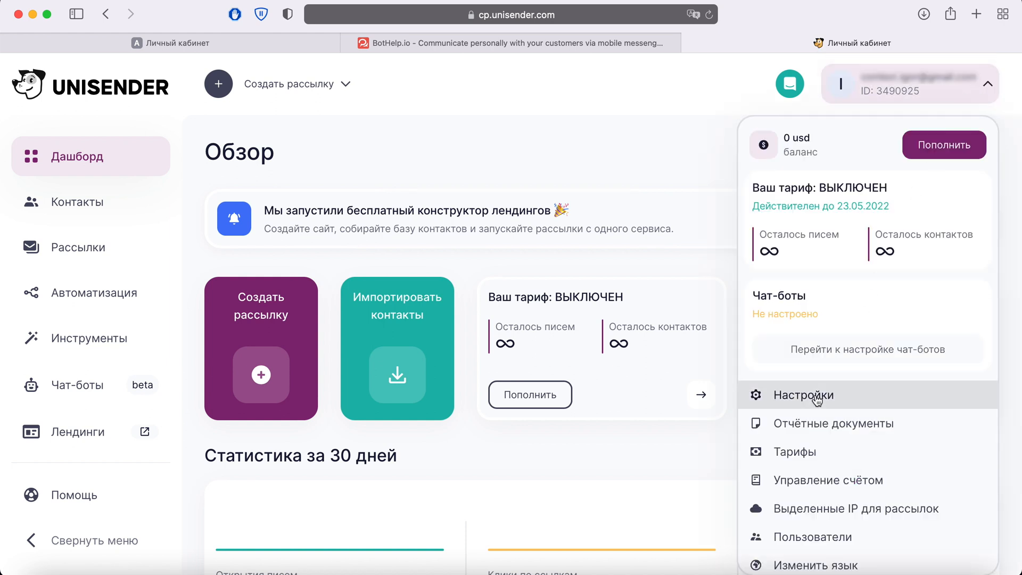
left_click(761, 394)
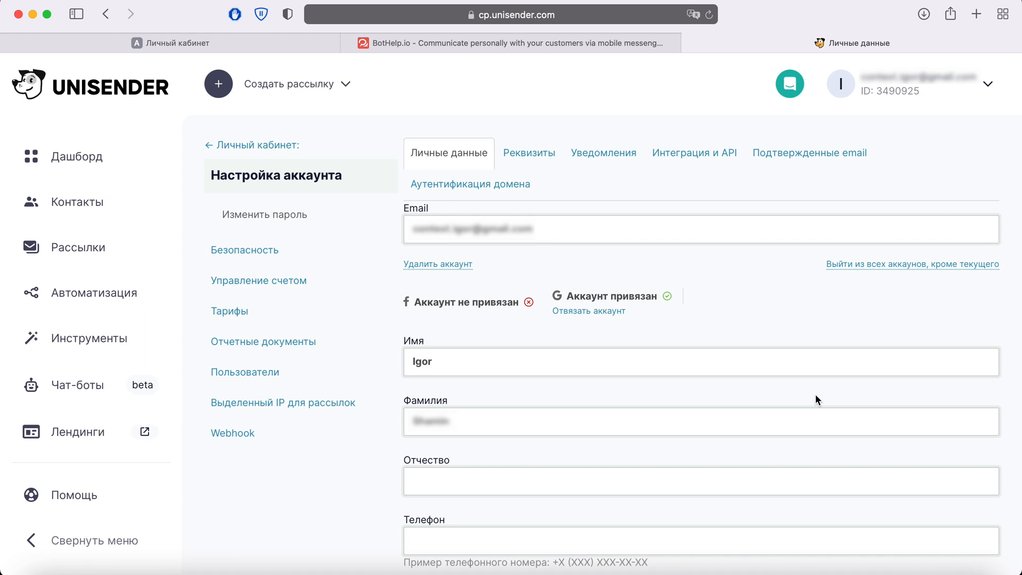
left_click(696, 150)
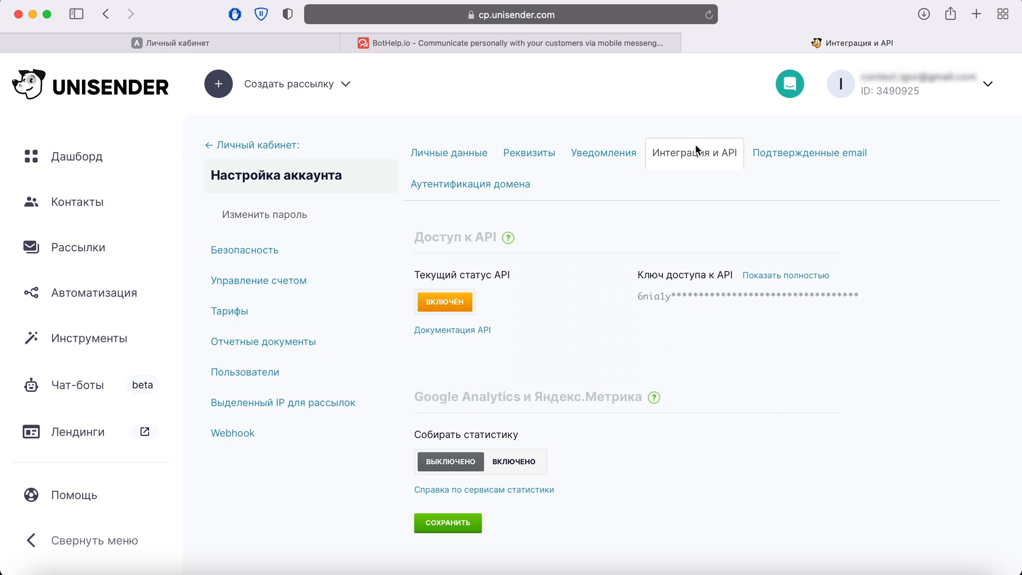
- Reveal the full Unisender API access key by pasting and submitting the account password
left_click(771, 276)
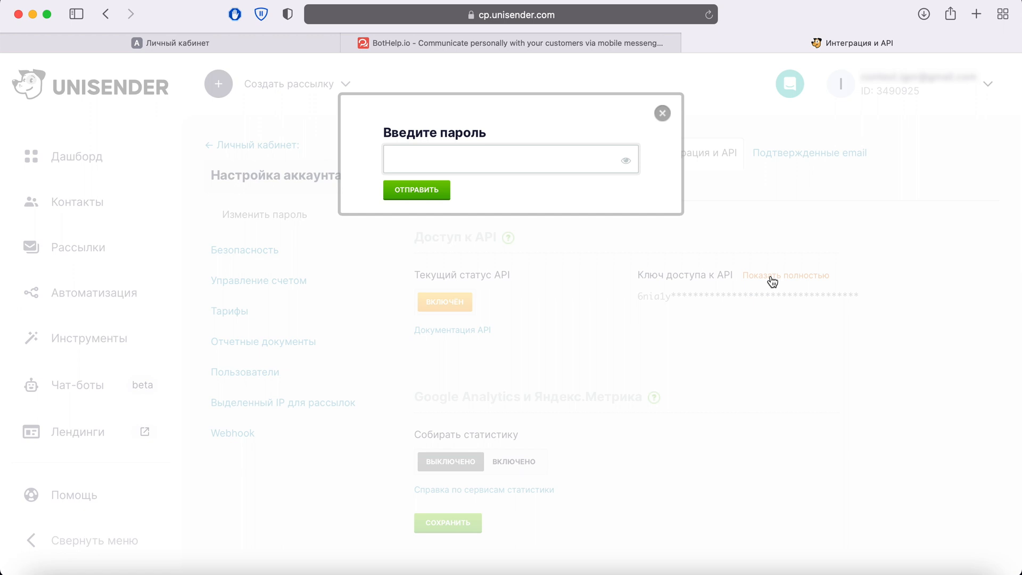
right_click(469, 154)
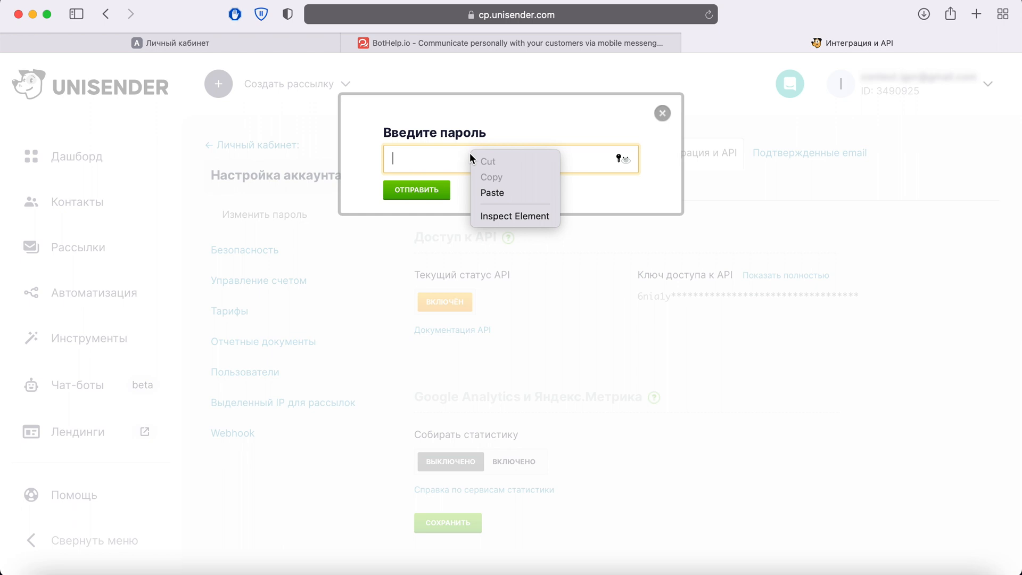
left_click(487, 192)
left_click(432, 192)
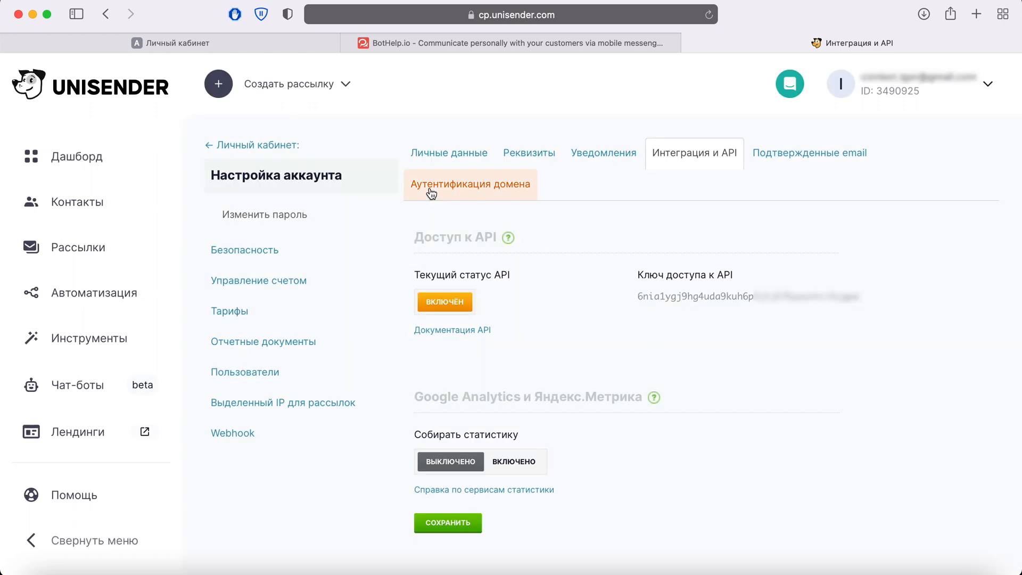
- Copy the API key from Unisender, paste it into the API key field of the ApiX-Drive integration, and save the connection
left_click_drag(636, 295, 865, 292)
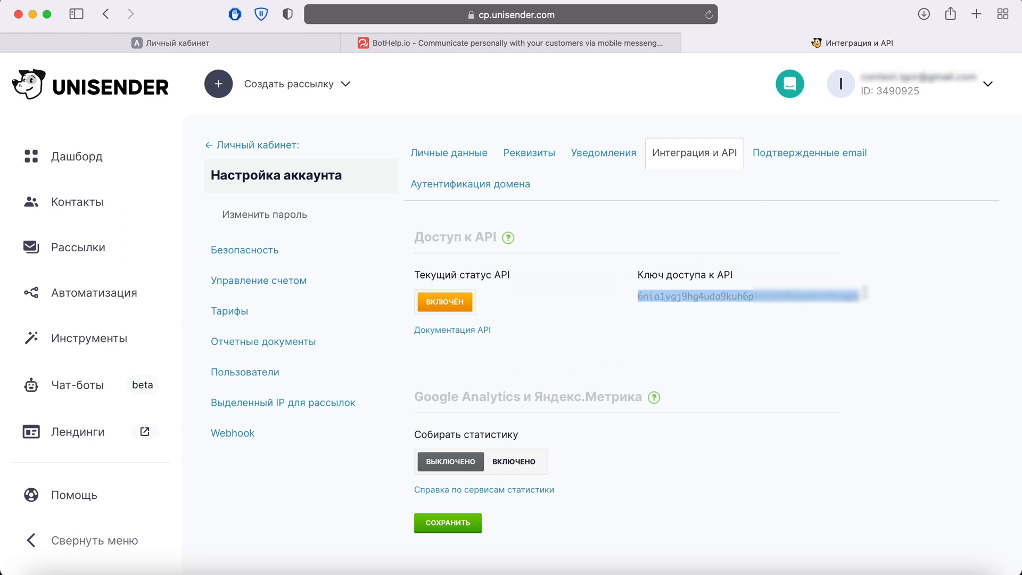
right_click(820, 295)
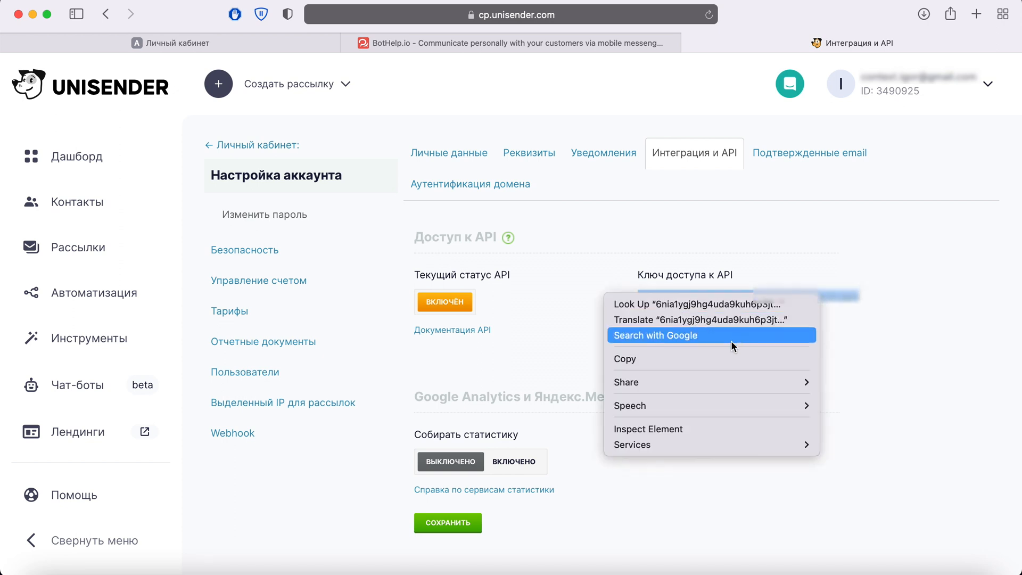
left_click(719, 360)
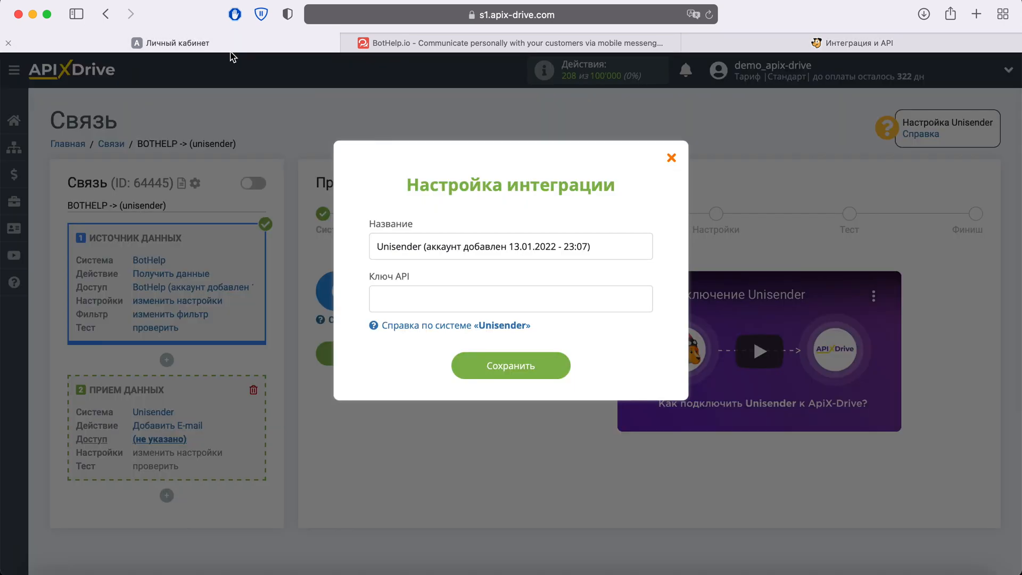
key("super+1")
right_click(427, 299)
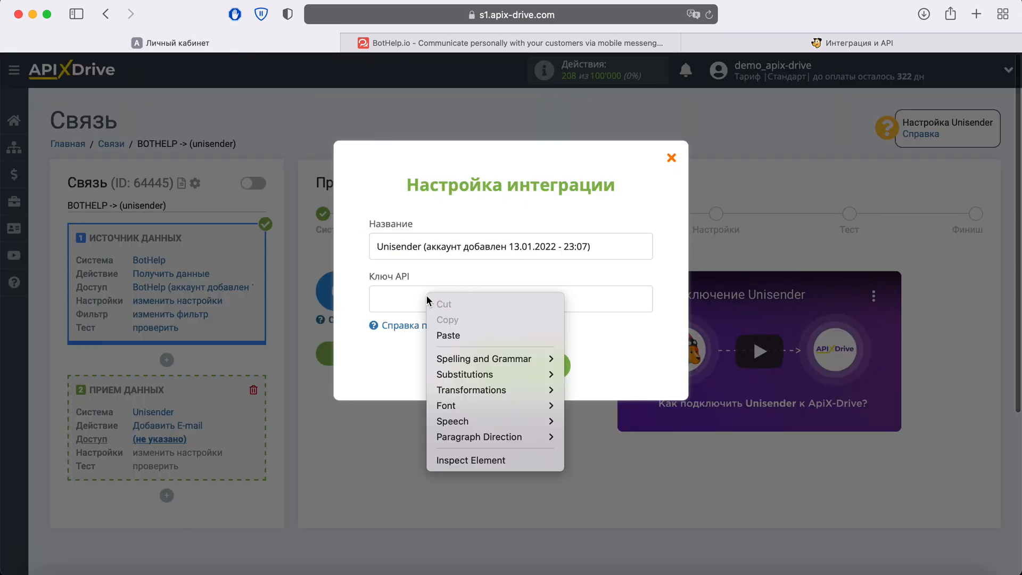
left_click(448, 335)
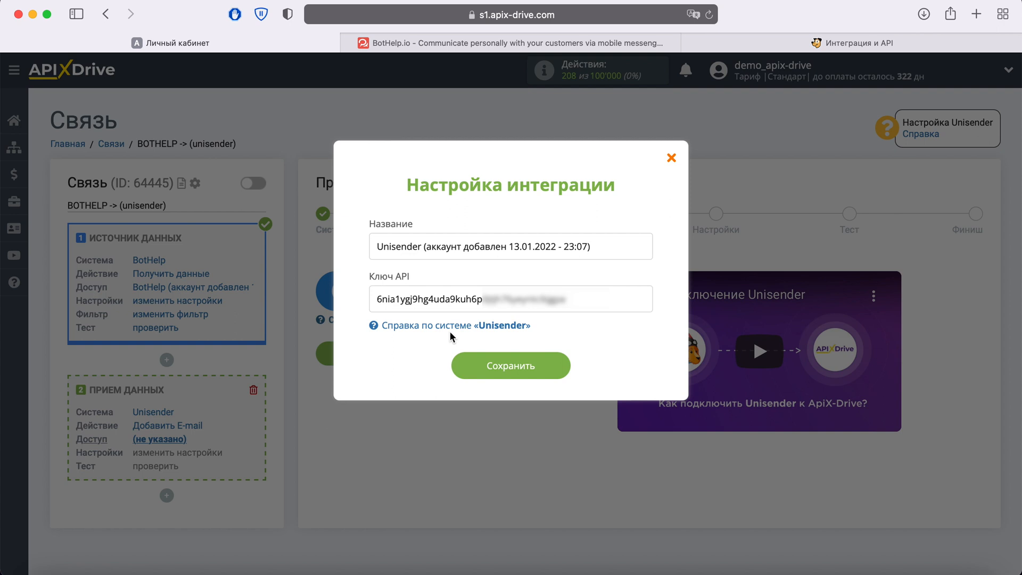
left_click(552, 366)
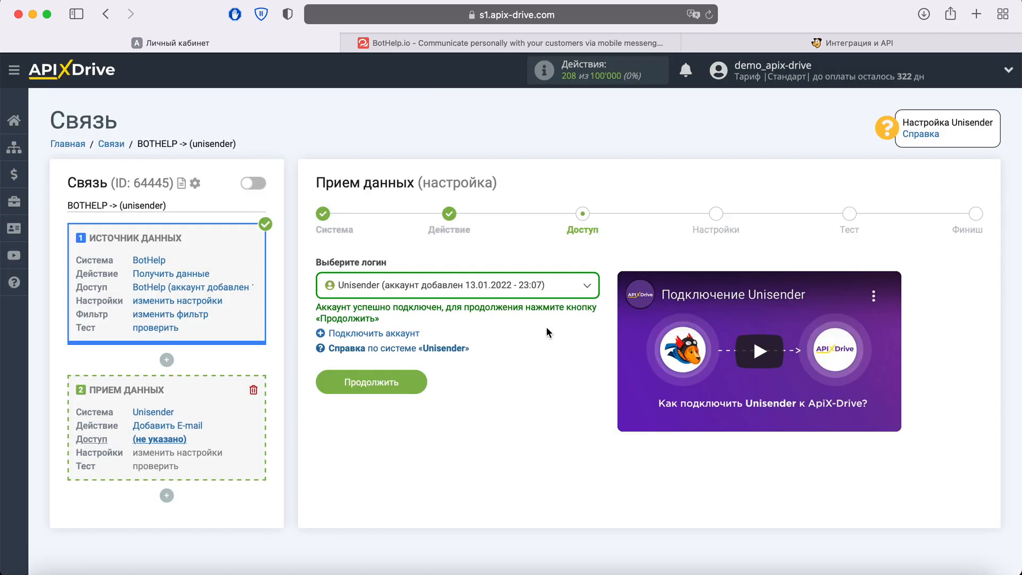
- Select the connected Unisender account as the login for receiving data and continue to the settings stage
left_click(579, 288)
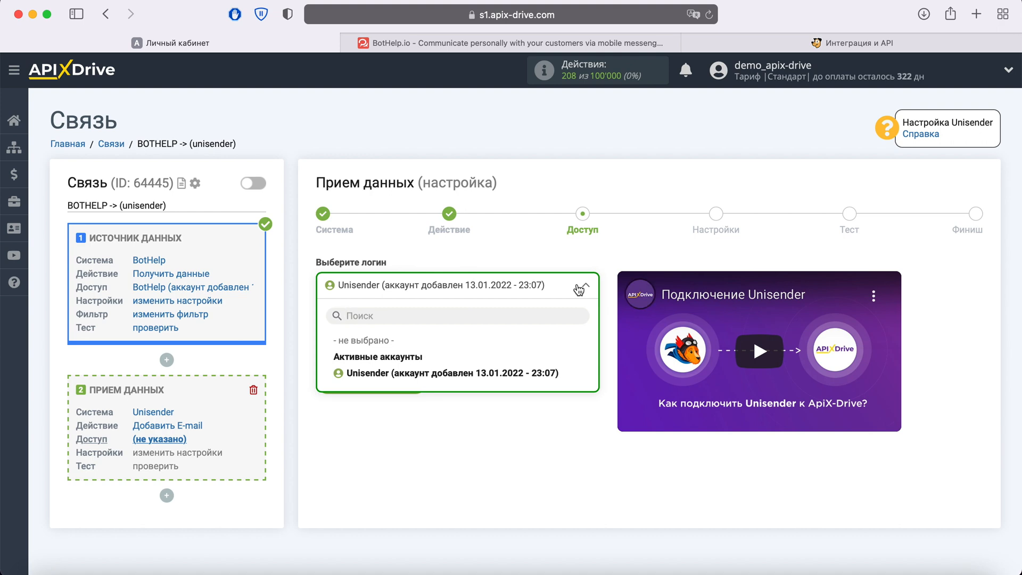
left_click(478, 380)
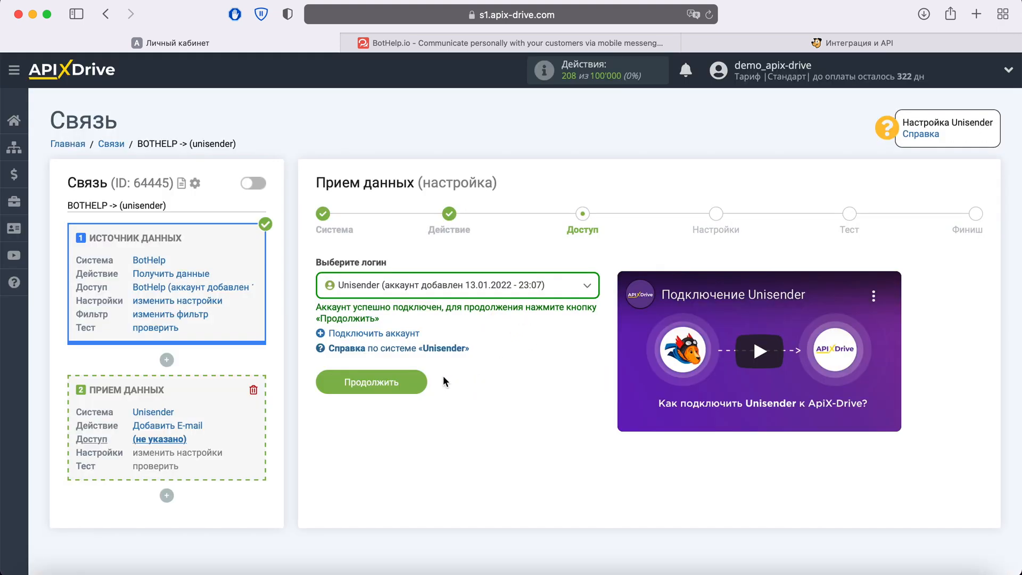
left_click(409, 380)
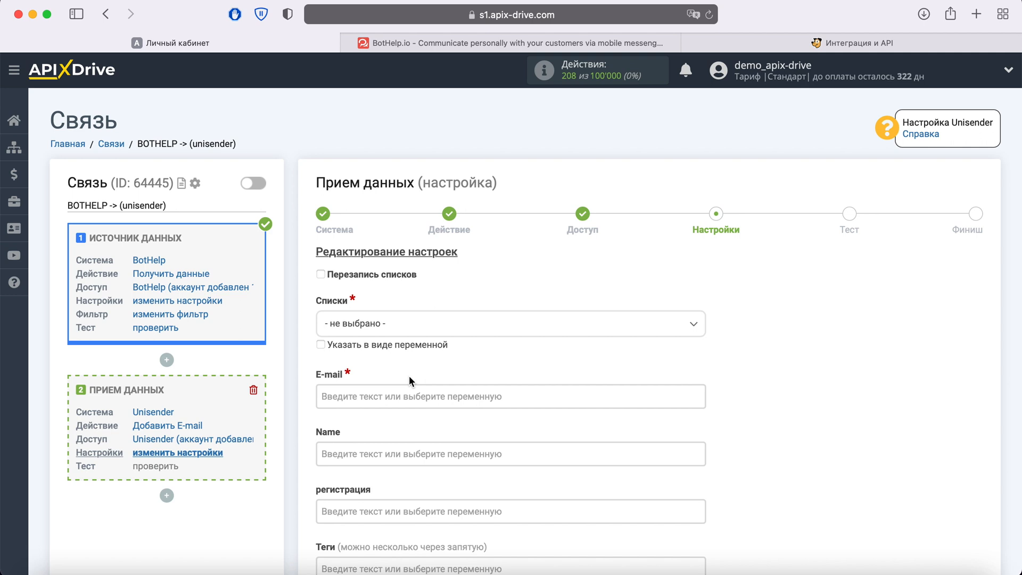
- Choose the list "Лиды из BotHelp" and map the E-mail field to the BotHelp email variable
left_click(417, 330)
left_click(394, 394)
scroll(395, 399, "down", 2)
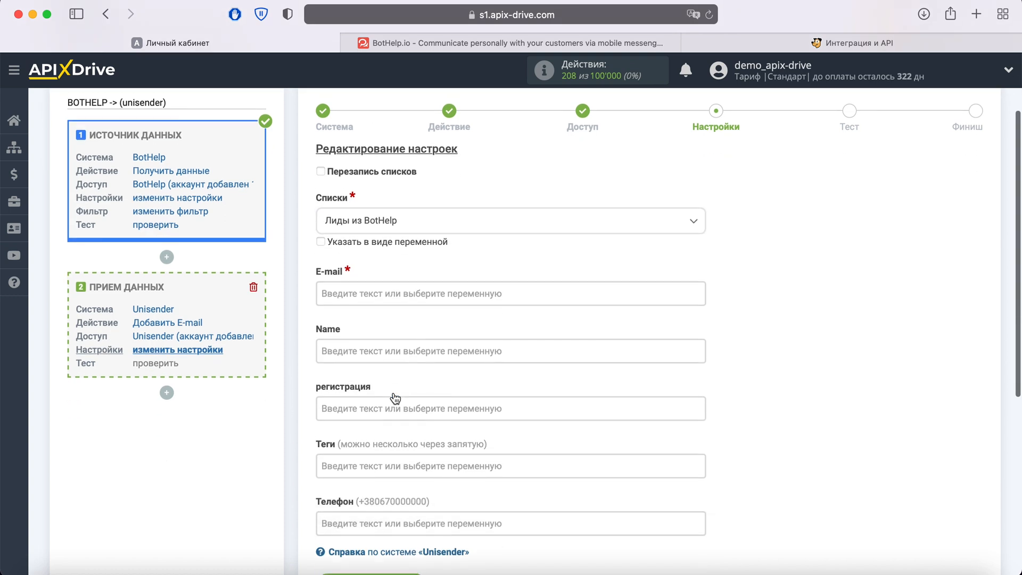
scroll(395, 398, "down", 1)
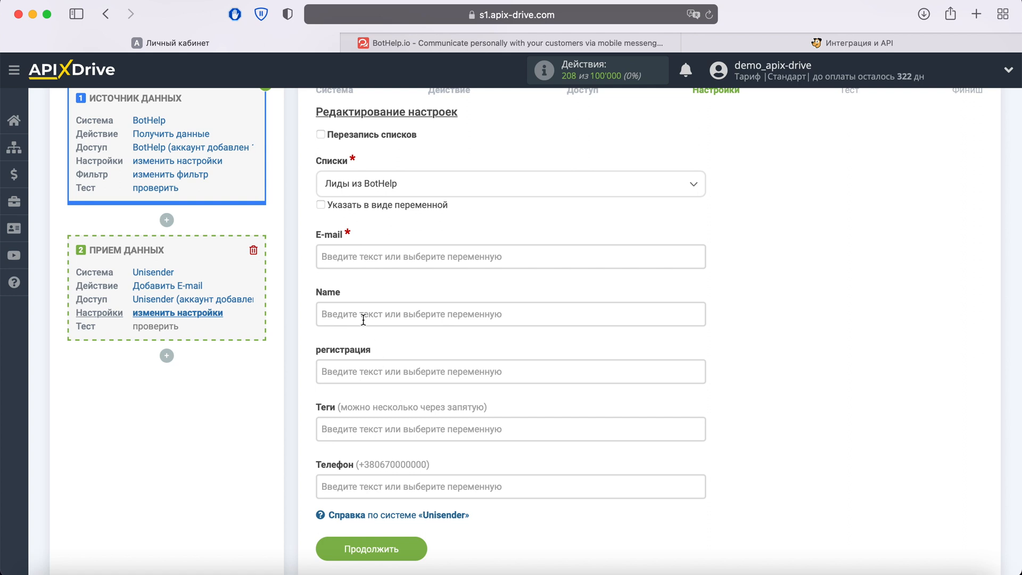
left_click(364, 258)
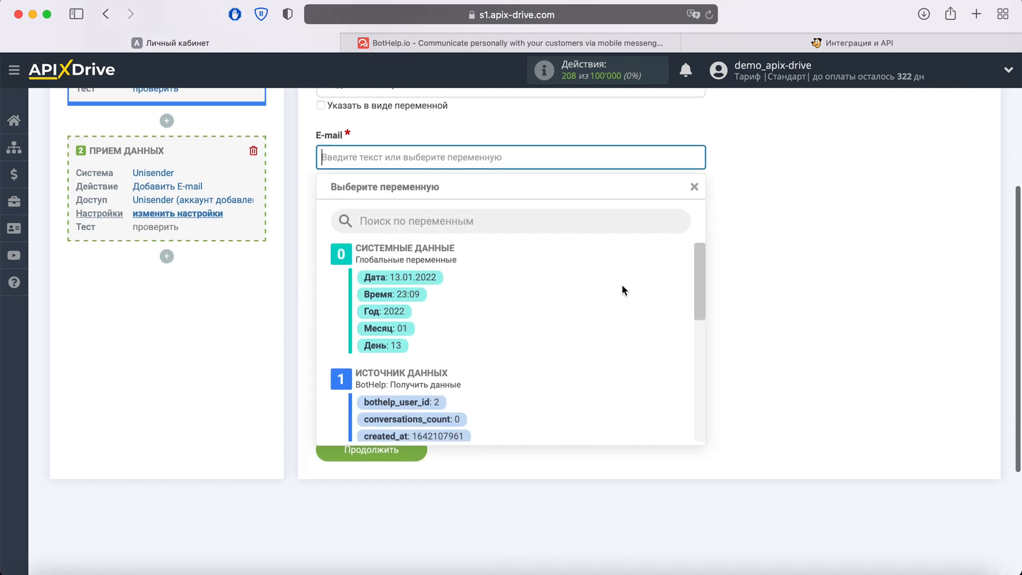
scroll(623, 289, "down", 4)
scroll(622, 286, "down", 2)
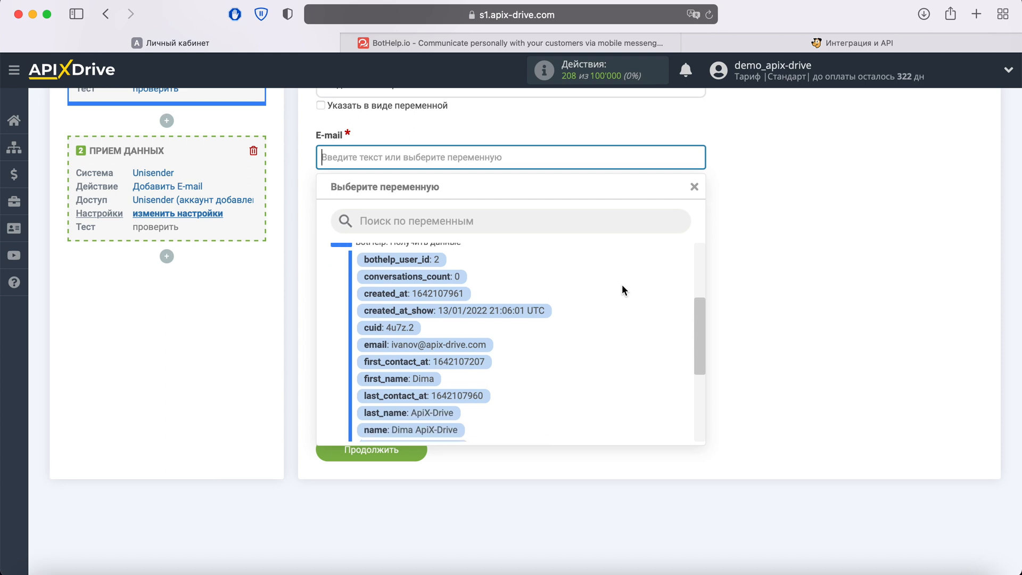
left_click(485, 341)
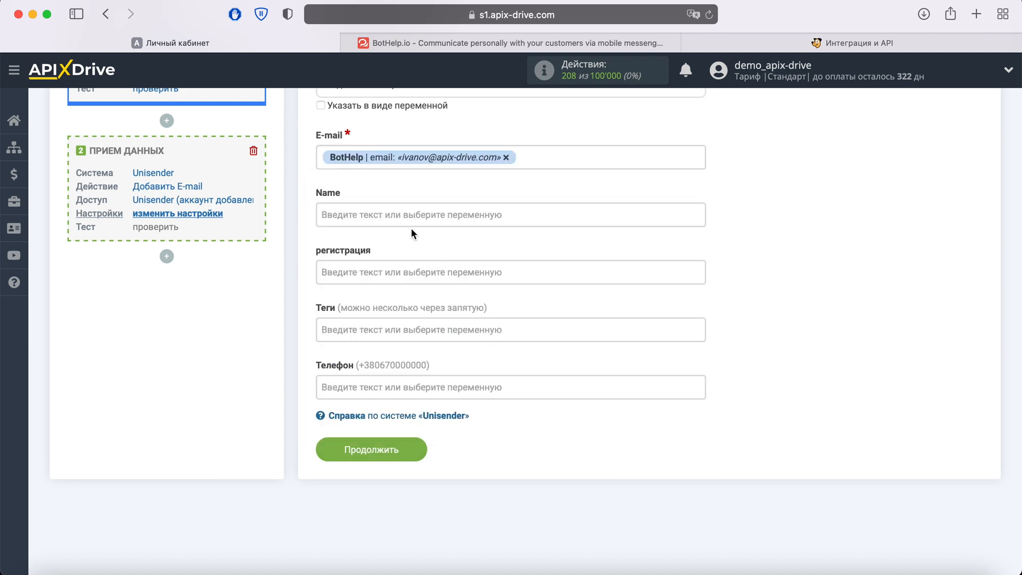
- Map the Name field to the BotHelp first_name variable and the "регистрация" field to created_at_show
left_click(404, 213)
scroll(581, 318, "down", 7)
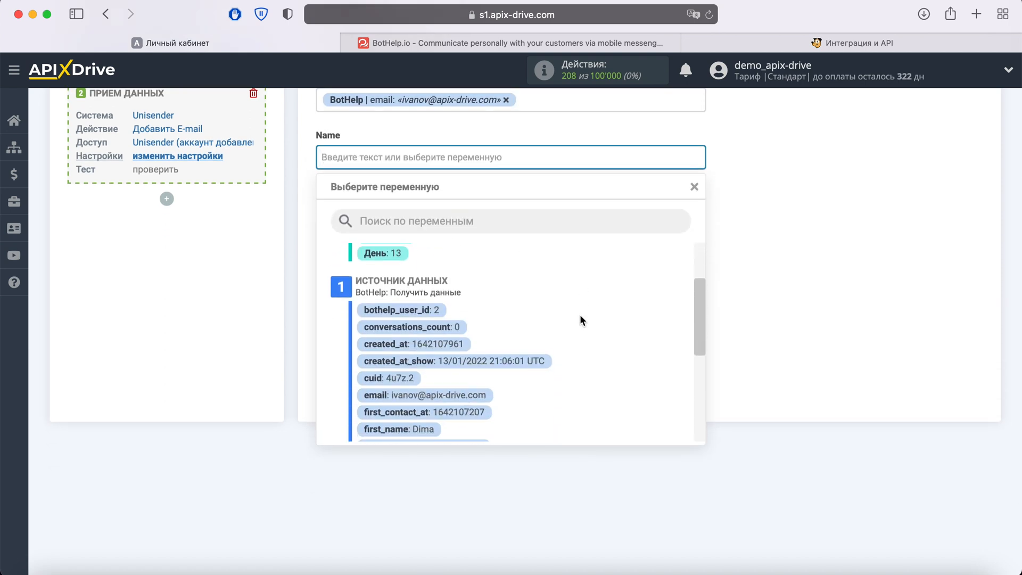
left_click(420, 339)
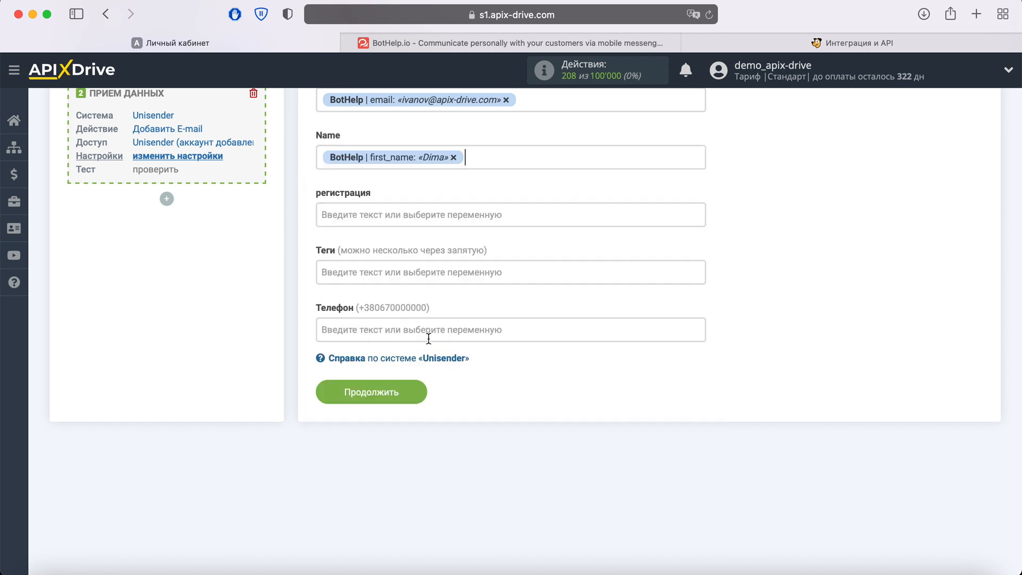
left_click(469, 213)
scroll(613, 318, "down", 4)
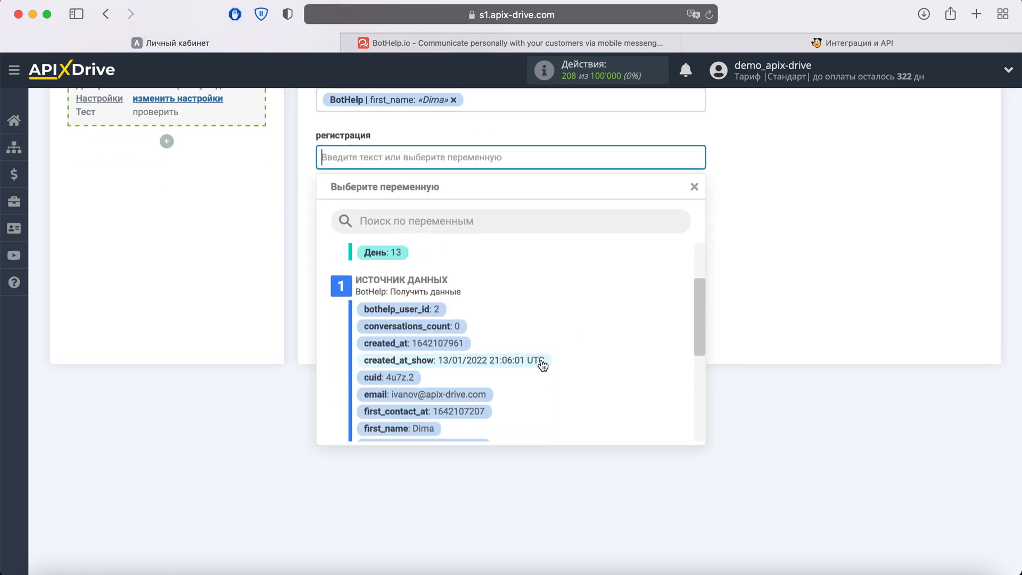
left_click(540, 361)
- Map the "Теги" field to the BotHelp user_id variable and the "Телефон" field to phone
left_click(441, 219)
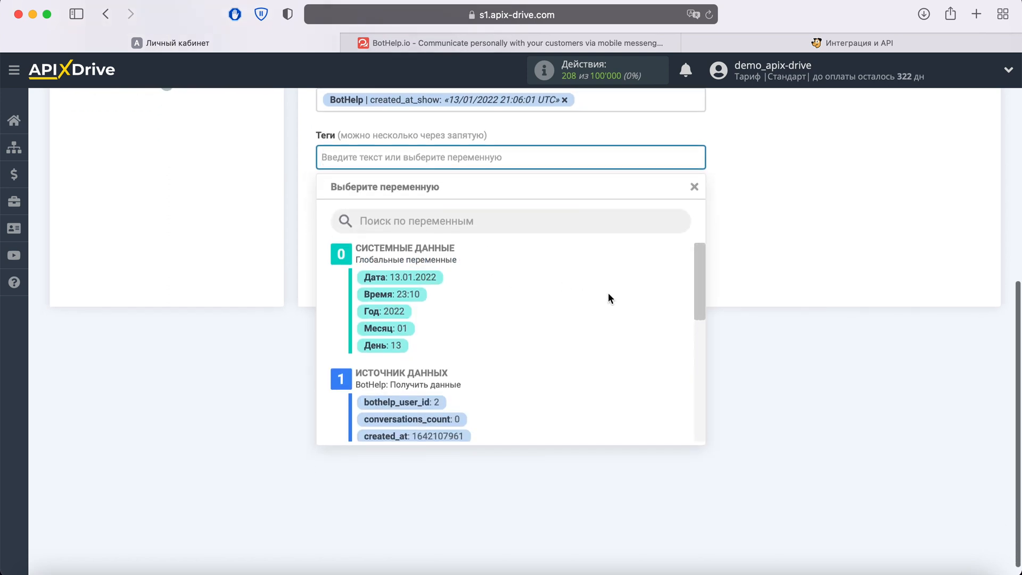
scroll(608, 297, "down", 5)
scroll(609, 294, "down", 5)
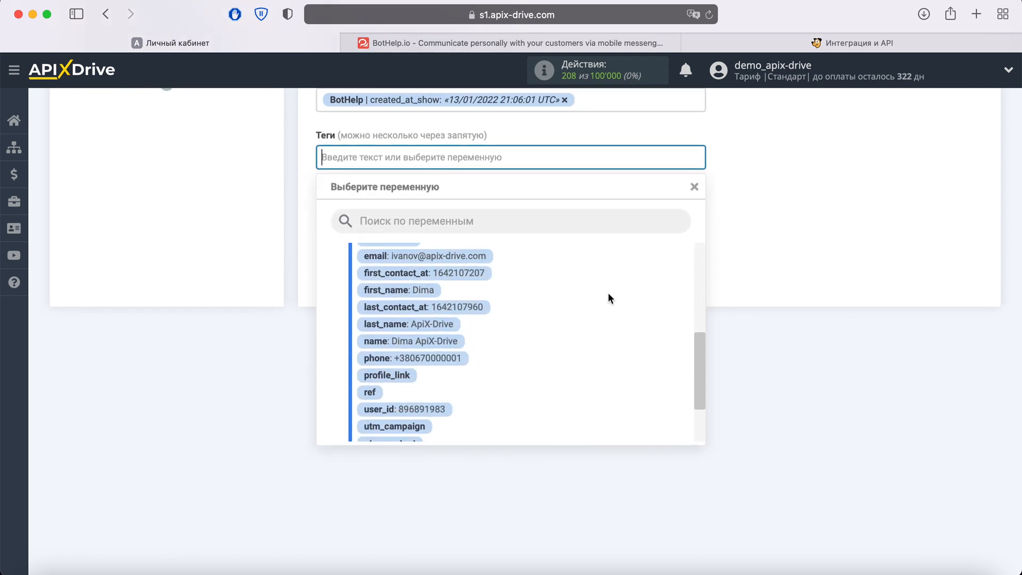
left_click(433, 330)
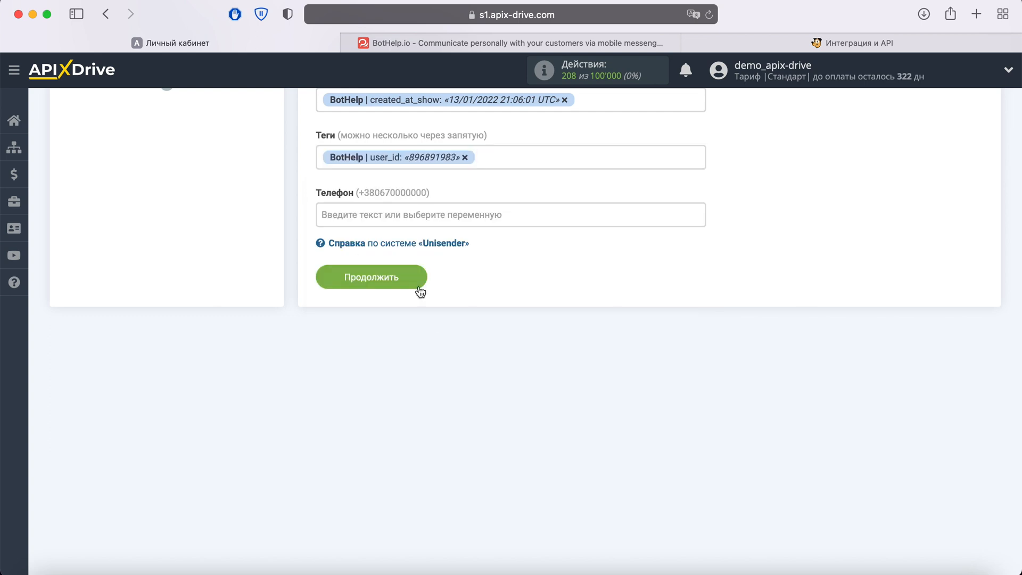
left_click(406, 214)
scroll(599, 337, "down", 3)
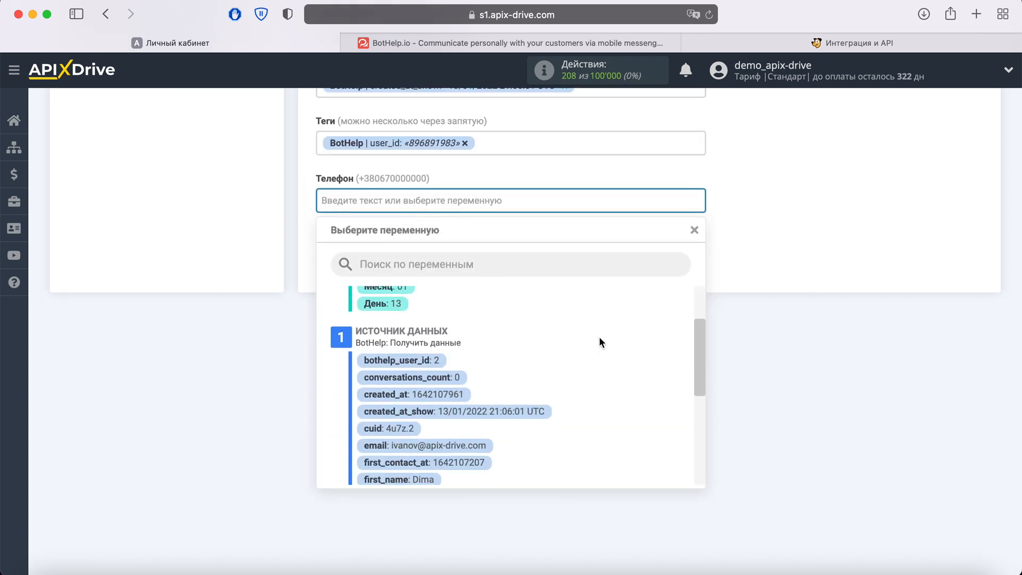
scroll(599, 336, "down", 3)
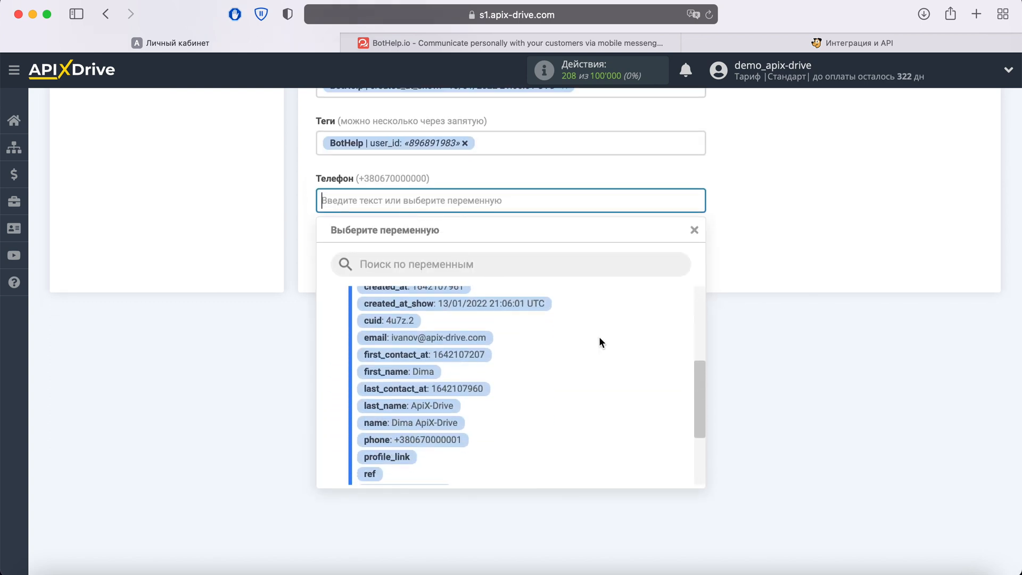
left_click(455, 434)
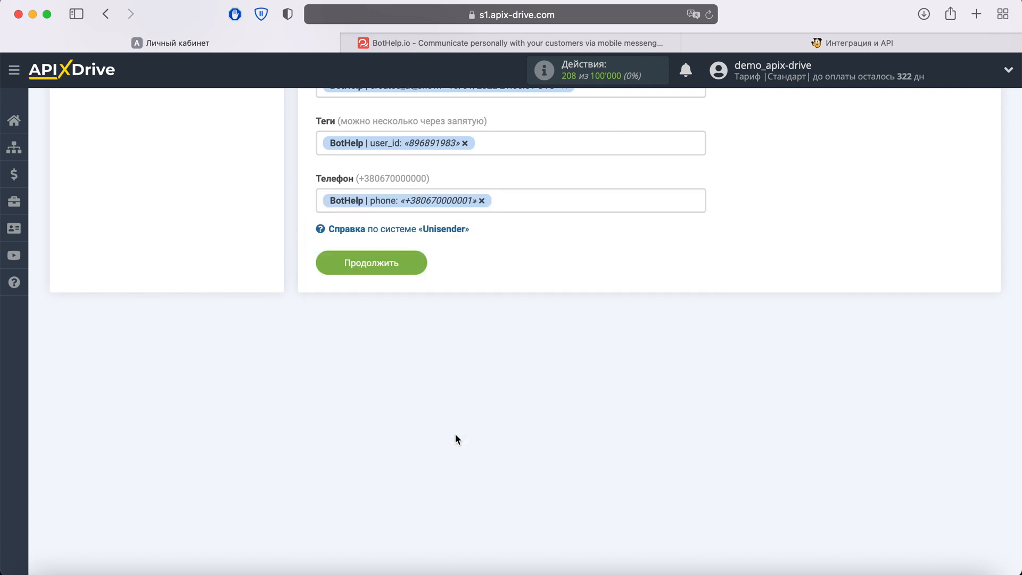
- Continue with the field settings to the test stage and send the test data to Unisender
left_click(411, 265)
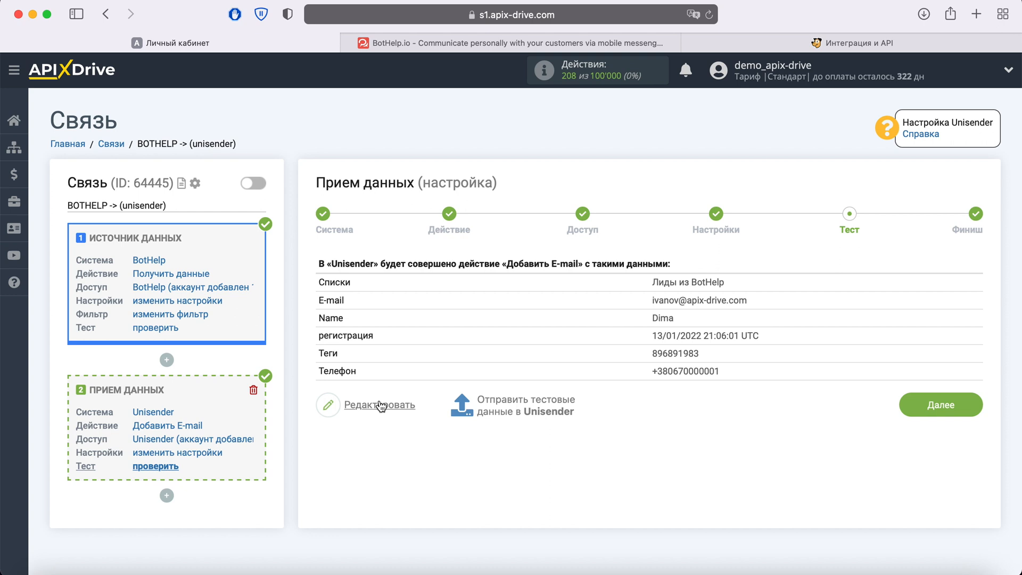
left_click(509, 406)
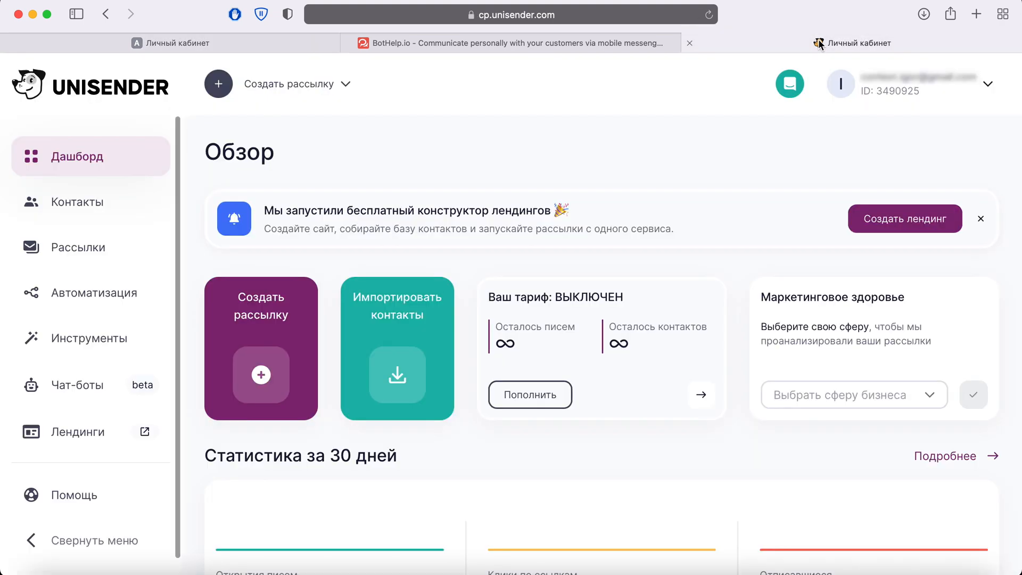
- Switch to Unisender, open the contact list "Лиды из BotHelp" and examine the transferred contact's data and list membership
left_click(94, 197)
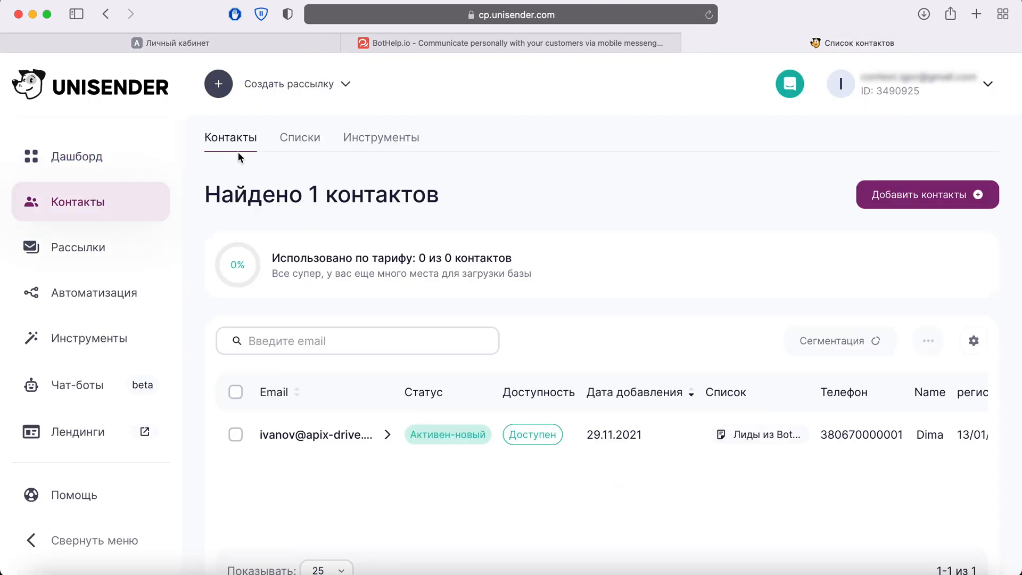
left_click(300, 137)
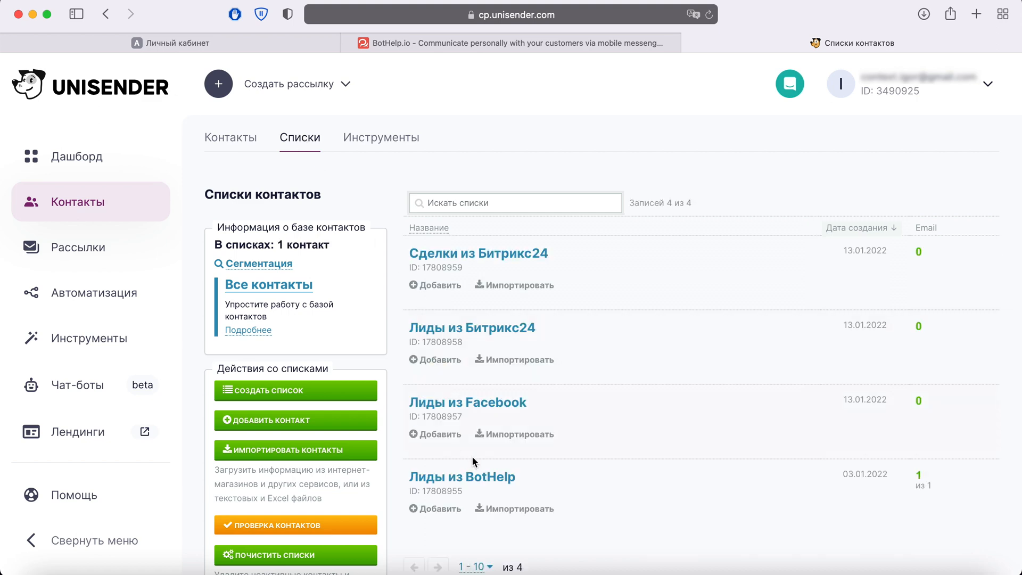
left_click(486, 477)
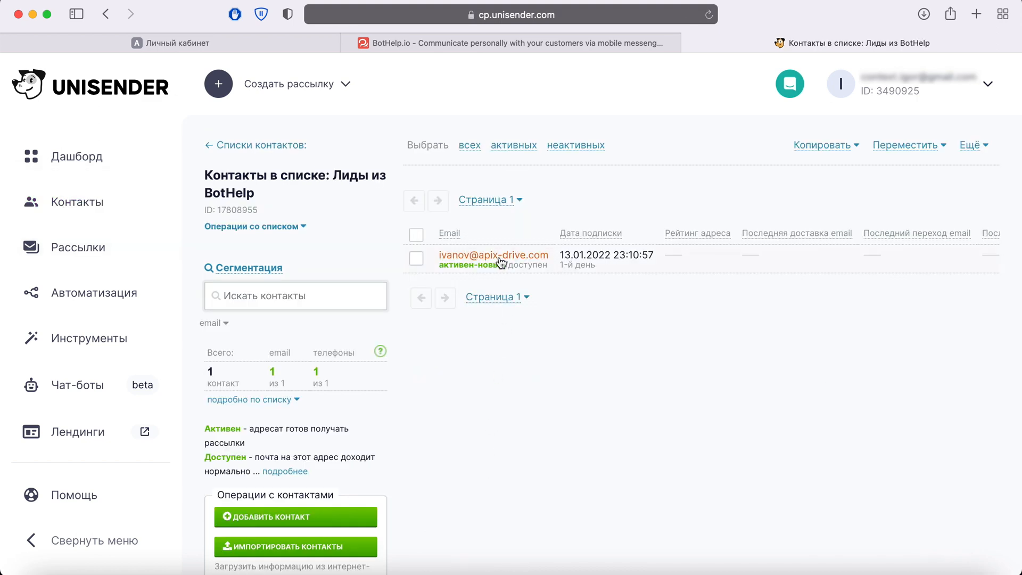
left_click(500, 260)
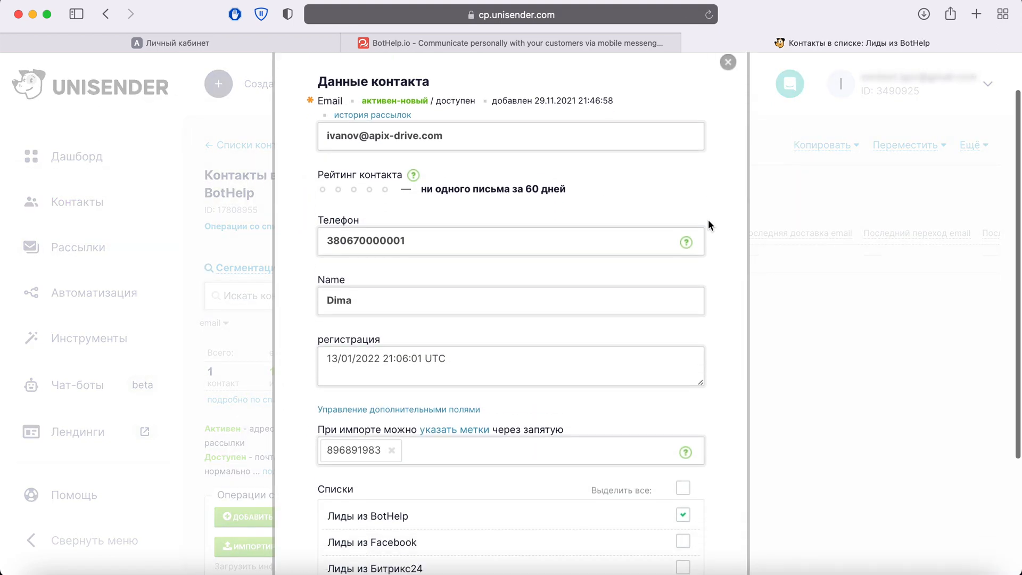
scroll(708, 225, "down", 4)
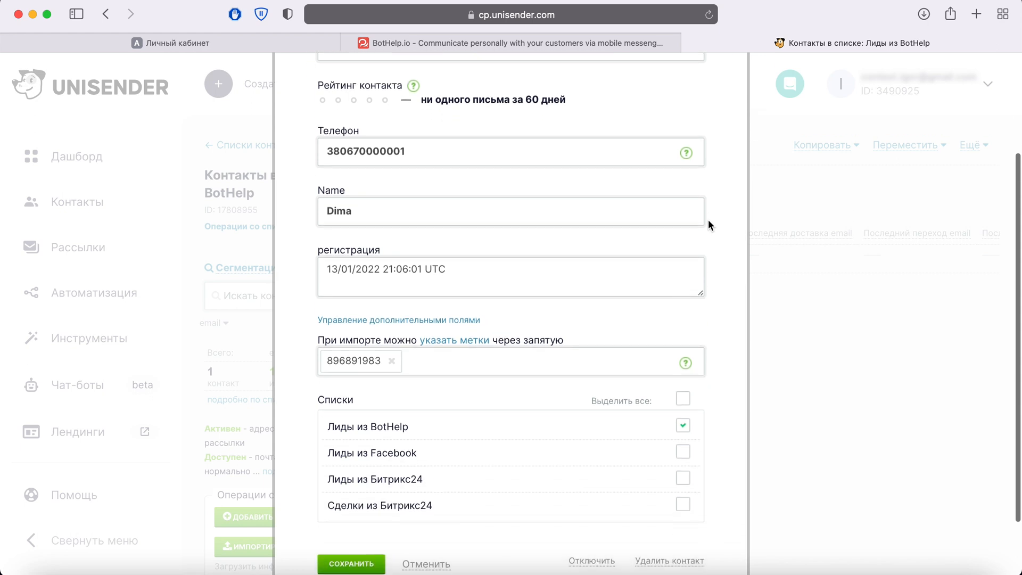
scroll(709, 224, "up", 5)
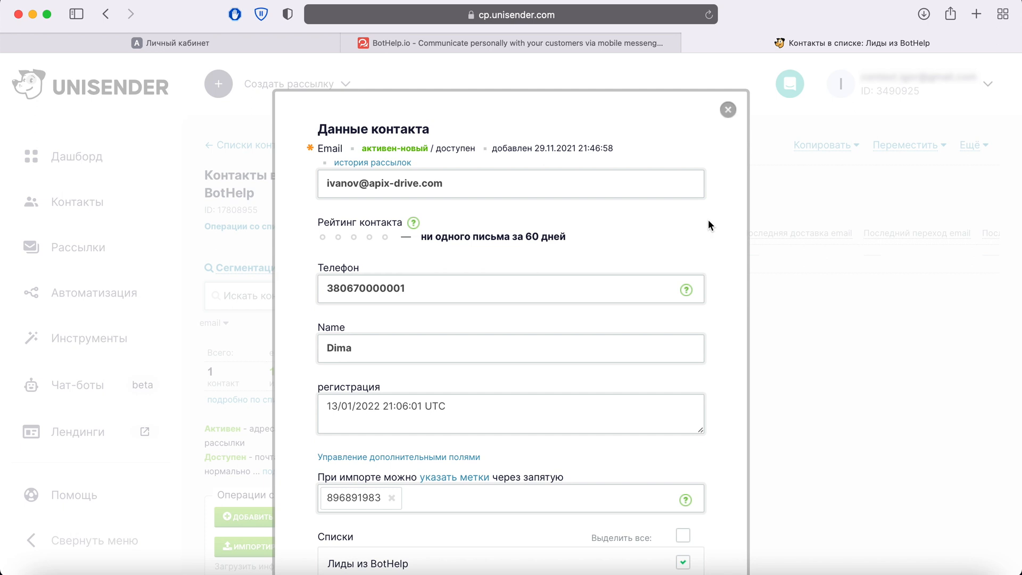
- Switch back to ApiX-Drive, finish the data reception setup past the test stage and enable automatic updating
left_click(135, 48)
left_click(977, 438)
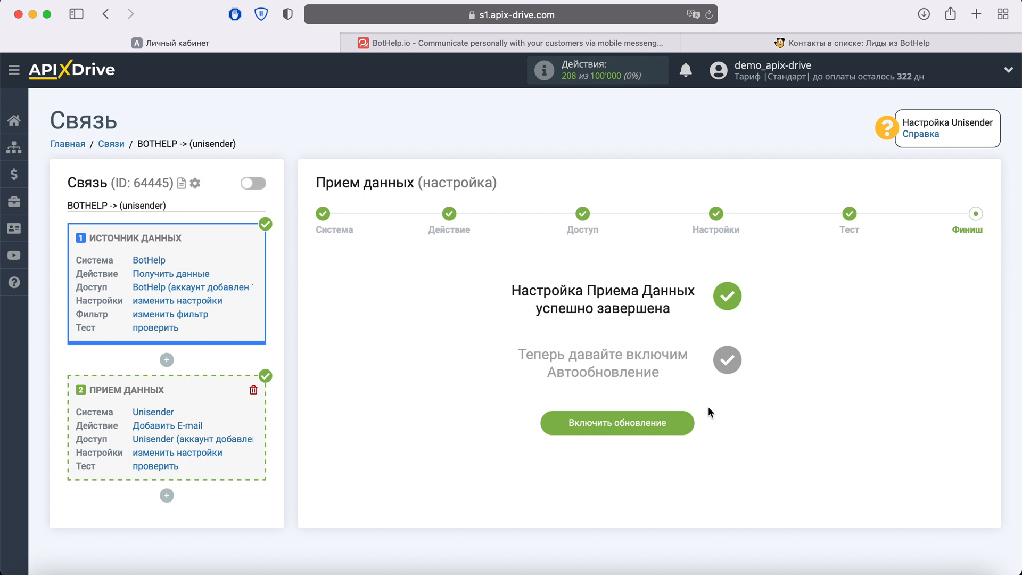
left_click(682, 423)
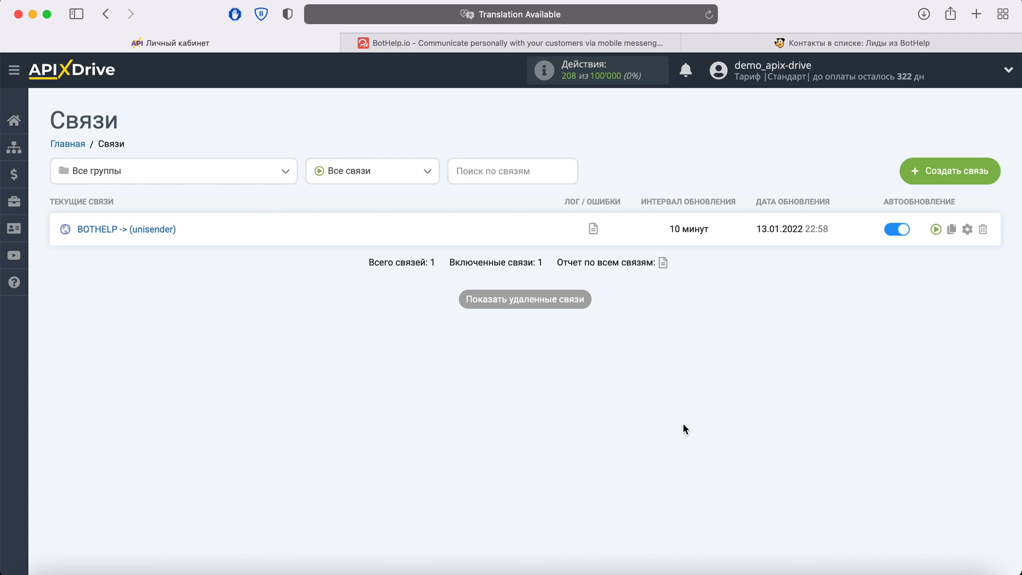
- Set the update interval of the "BOTHELP -> (unisender)" connection to 5 minutes and save its settings
left_click(967, 229)
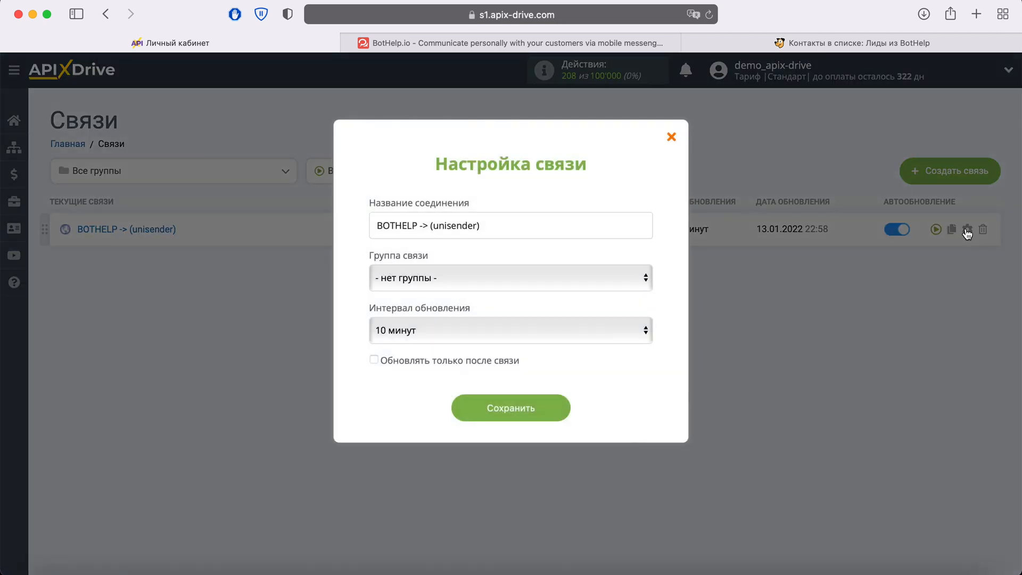
left_click(595, 335)
left_click(503, 311)
left_click(557, 405)
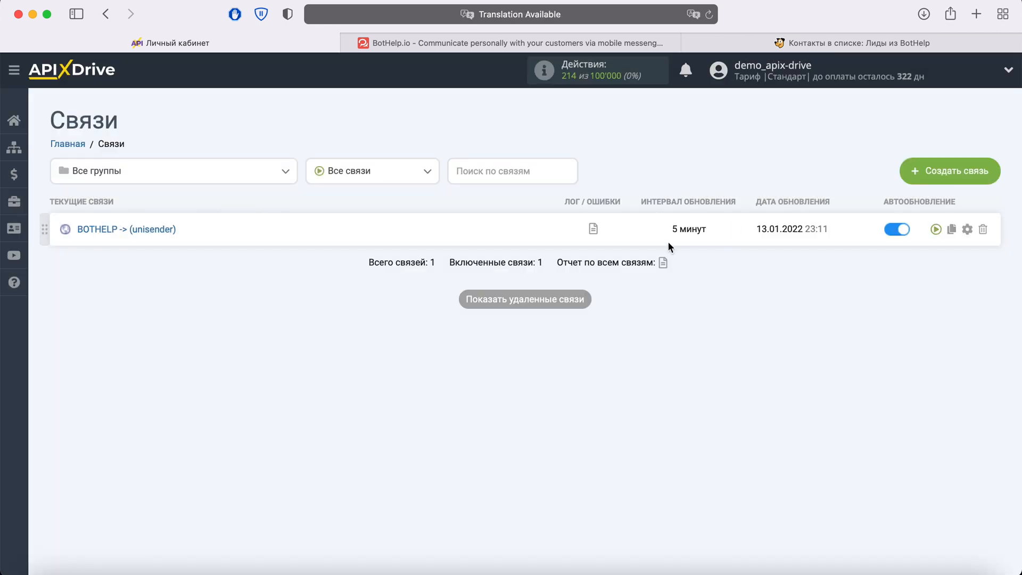